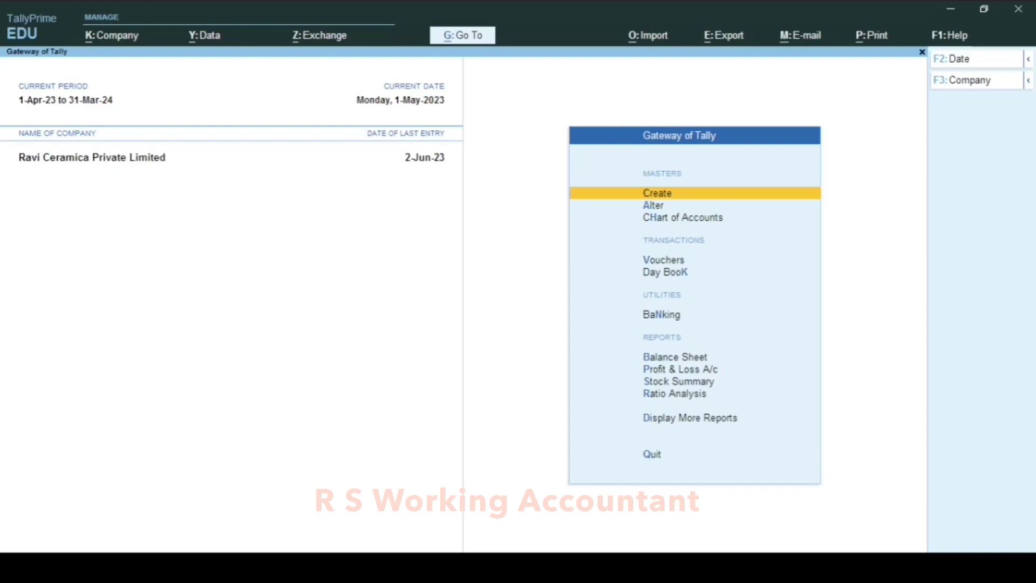
key("Return")
key("Down")
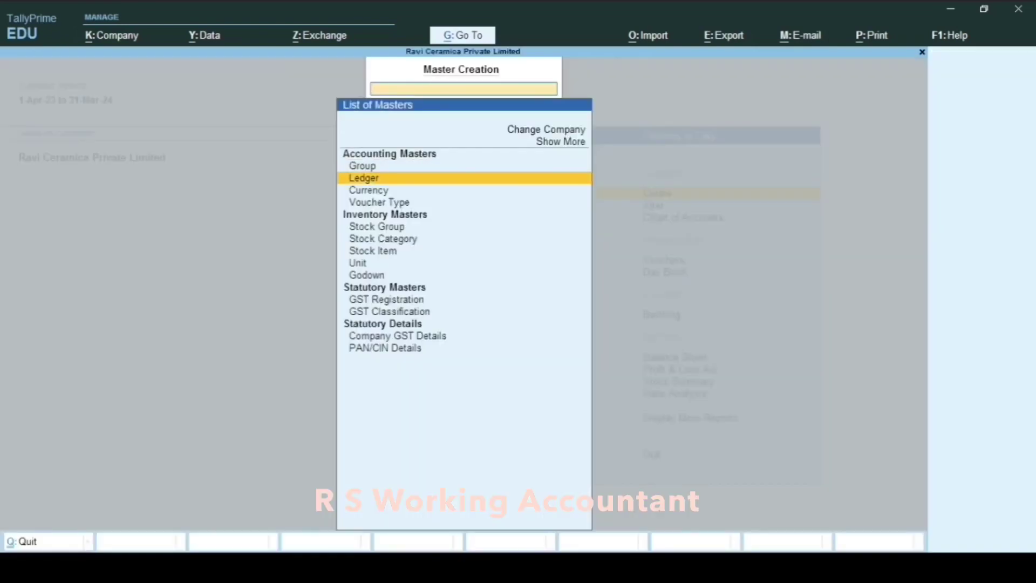
key("Escape")
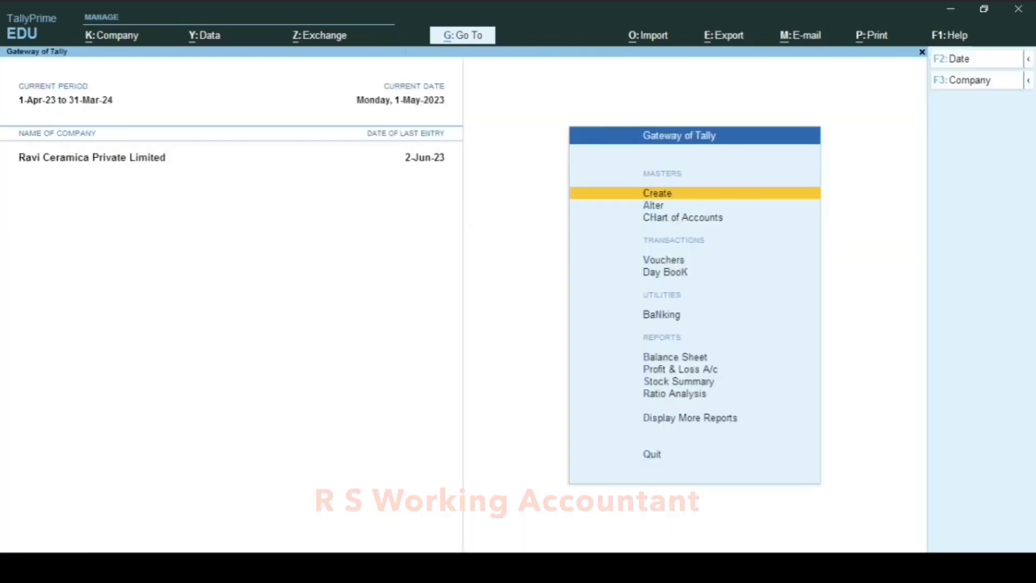
Start creating a new ledger and name it "Electricity Charges Payable"
key("Return")
key("Down")
key("Return")
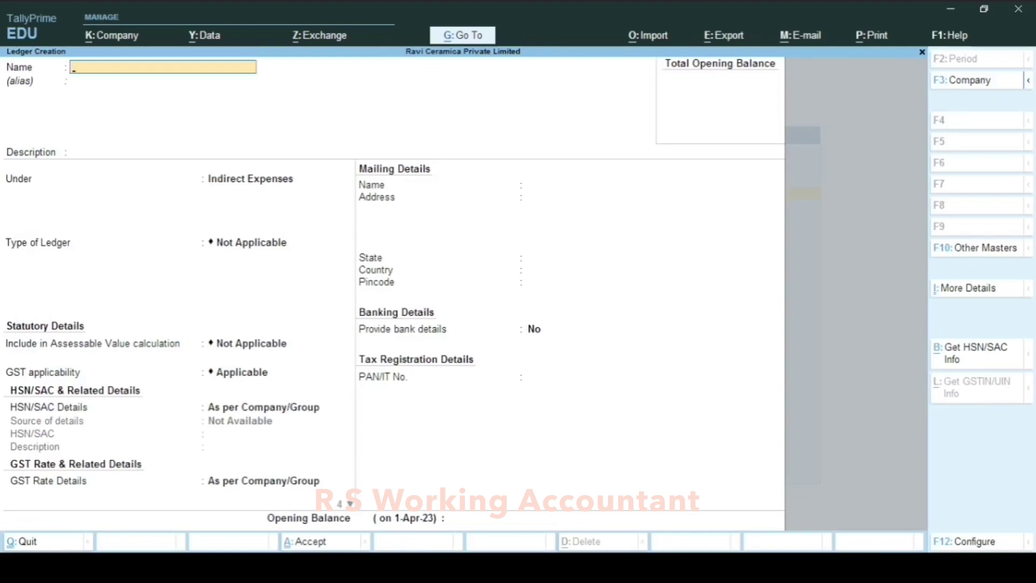
type("Ele")
type("ctrici")
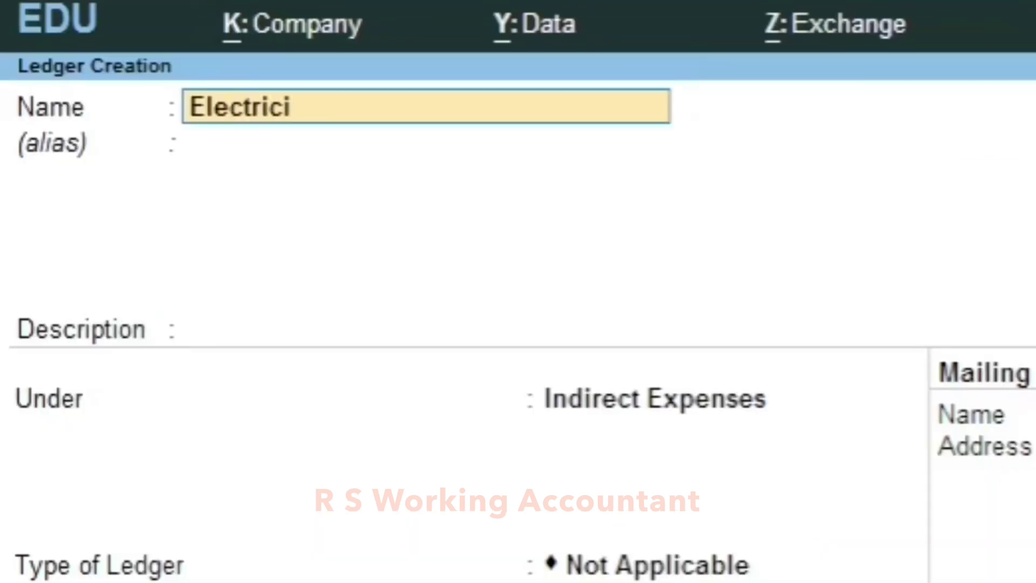
type("ty Charge")
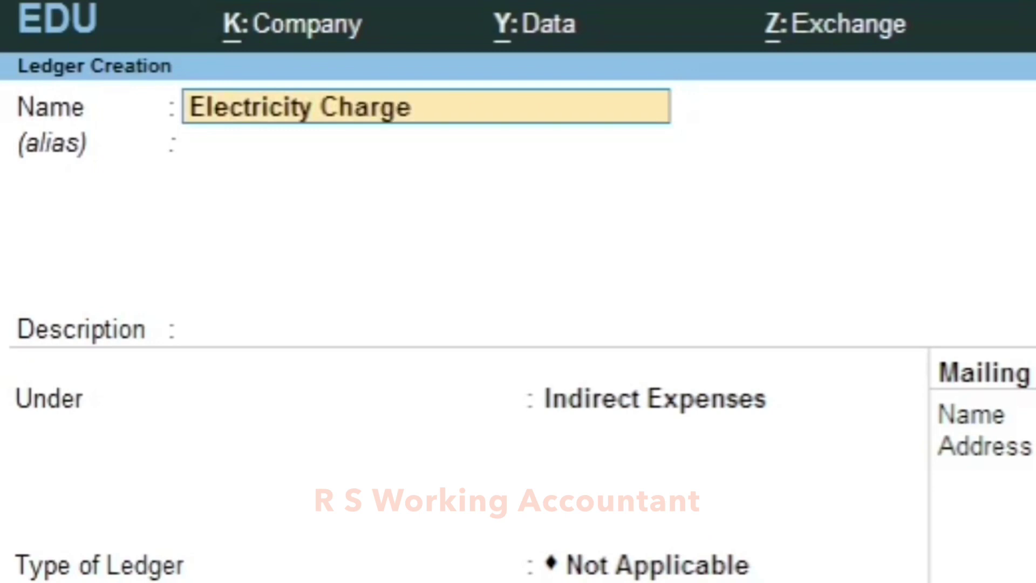
type("s Paya")
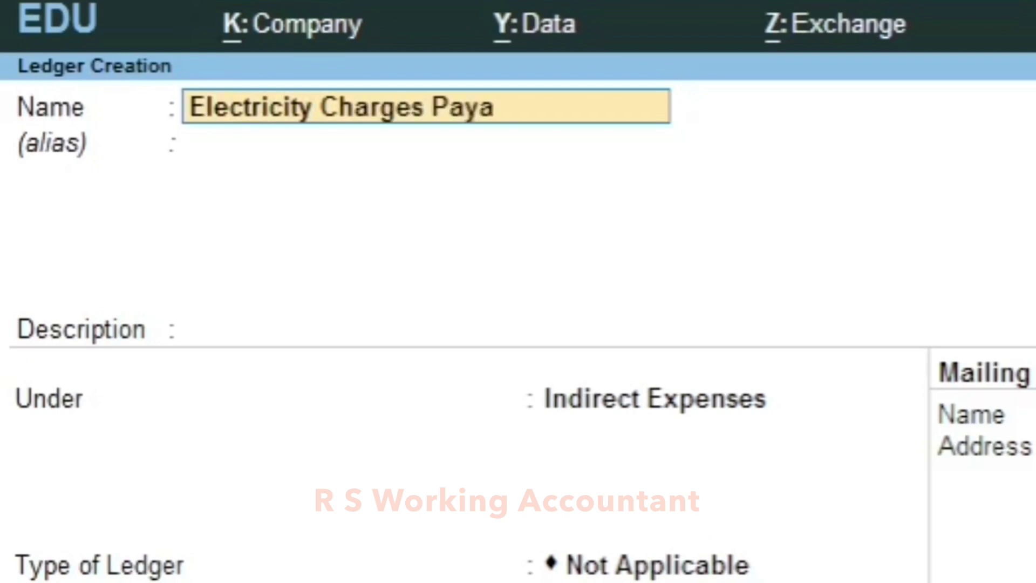
type("ble")
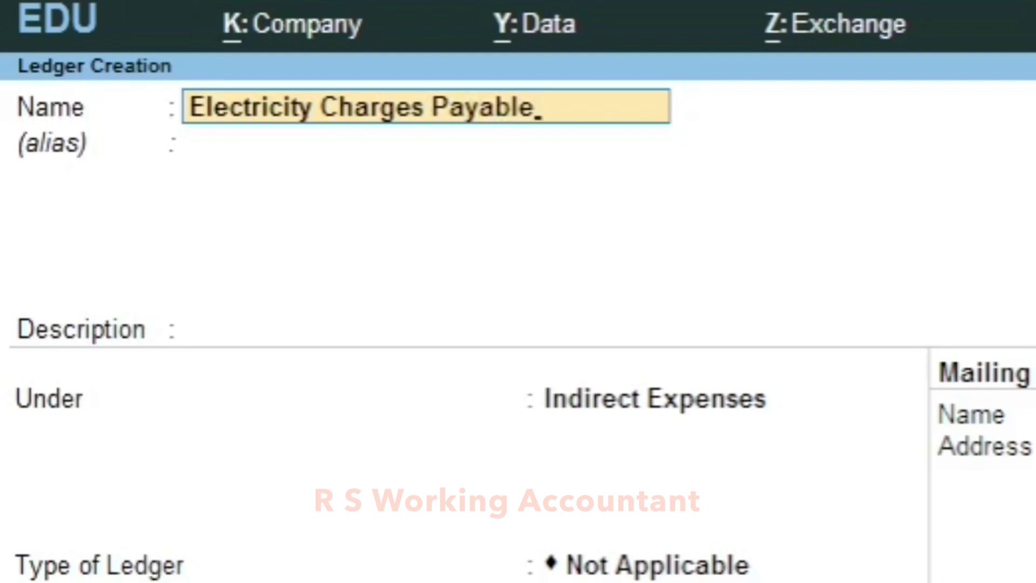
key("Return")
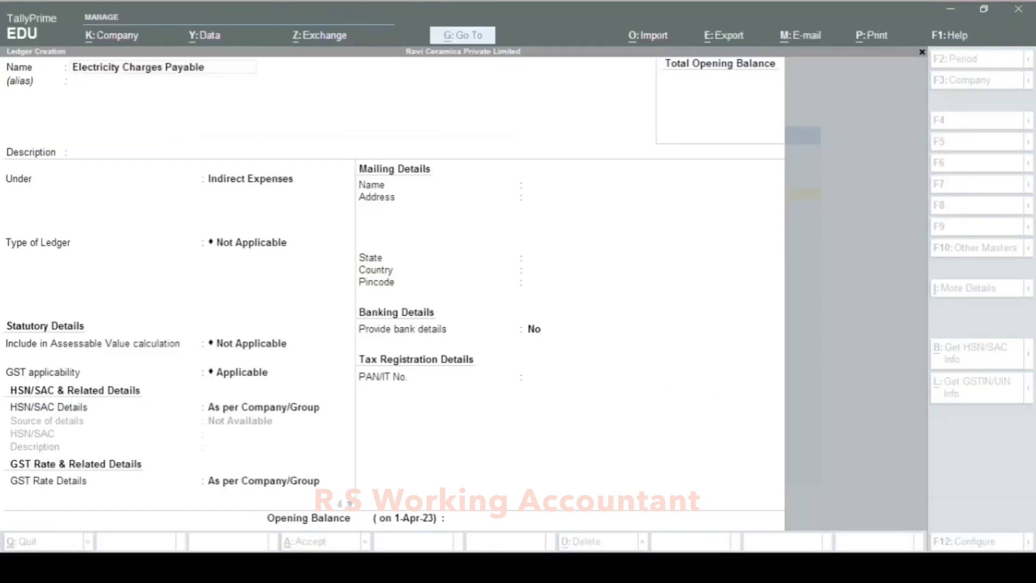
Place the Electricity Charges Payable ledger under the Provisions group, keep the other defaults and save it
key("Return")
key("Return")
key("Return")
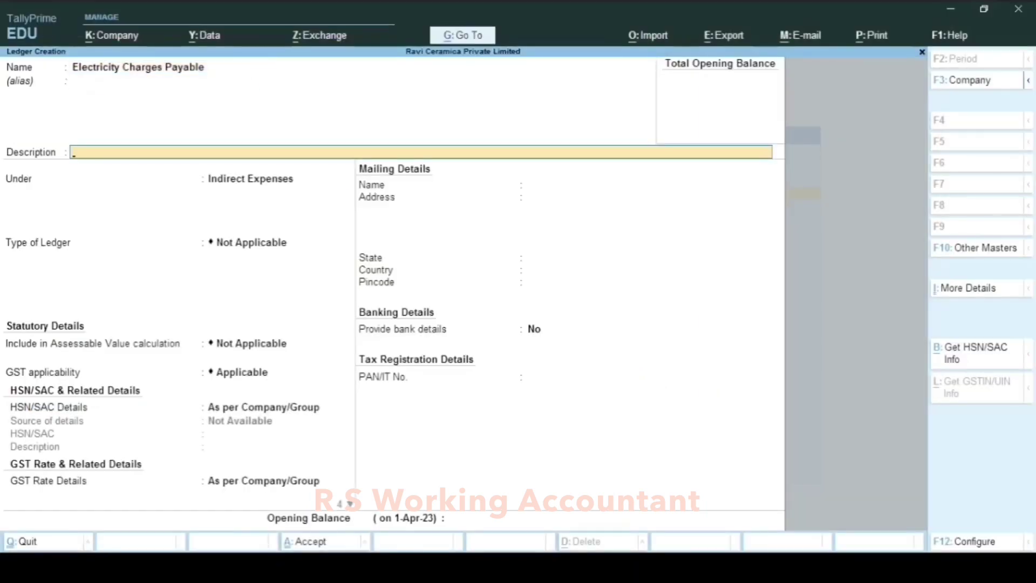
type("Pro")
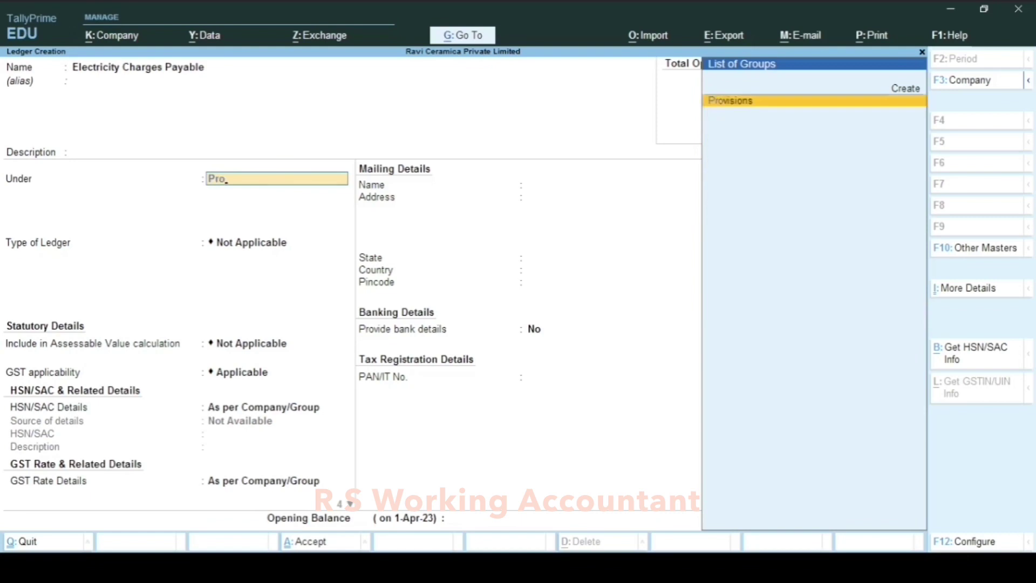
key("Return")
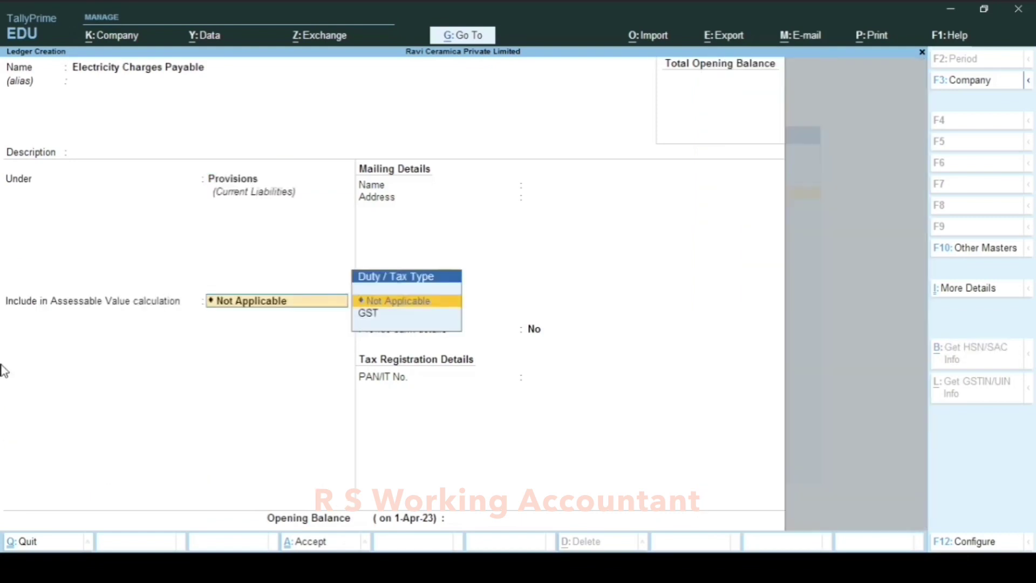
key("Return")
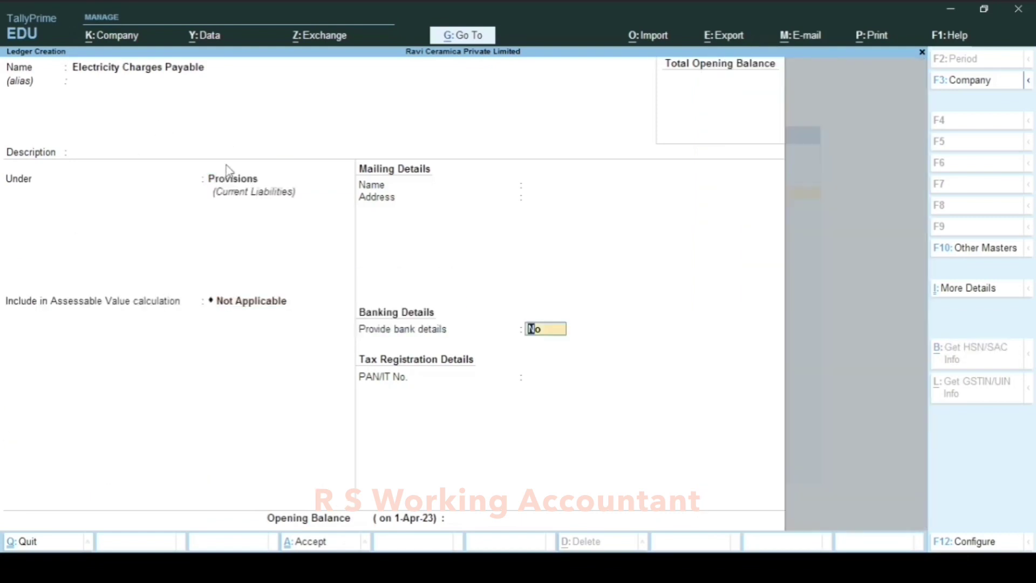
key("ctrl+a")
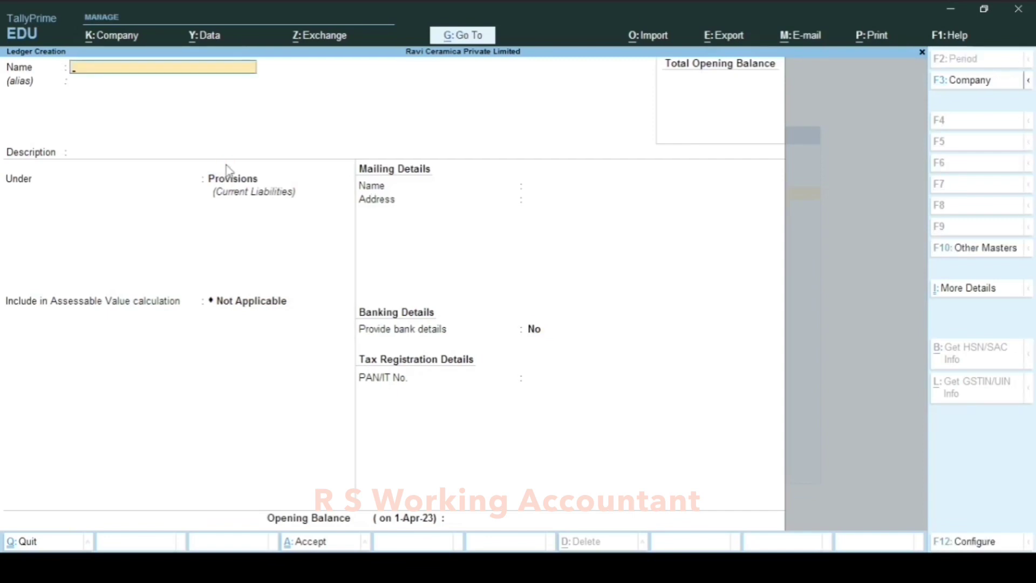
Name the next new ledger "Electricity Charges", leaving its alias and description blank
type("Electru")
key("BackSpace")
type("icity")
type(" Cha")
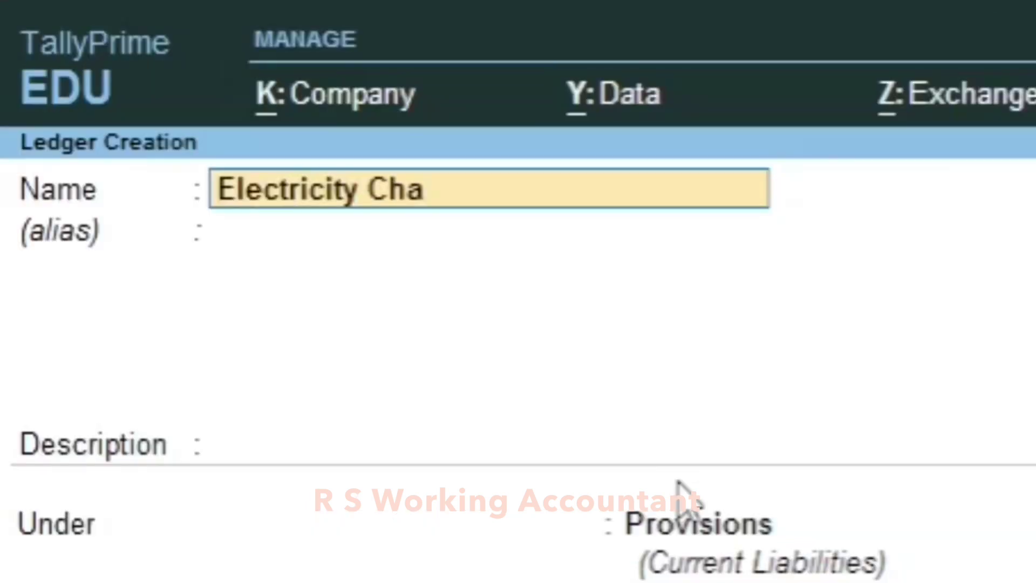
type("rges")
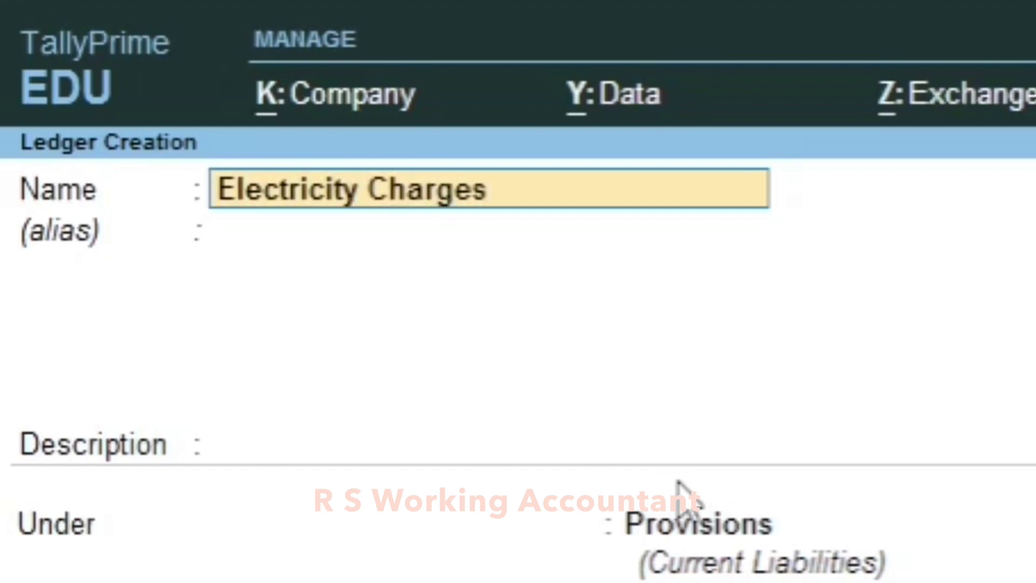
key("Return")
key("Return")
key("Return")
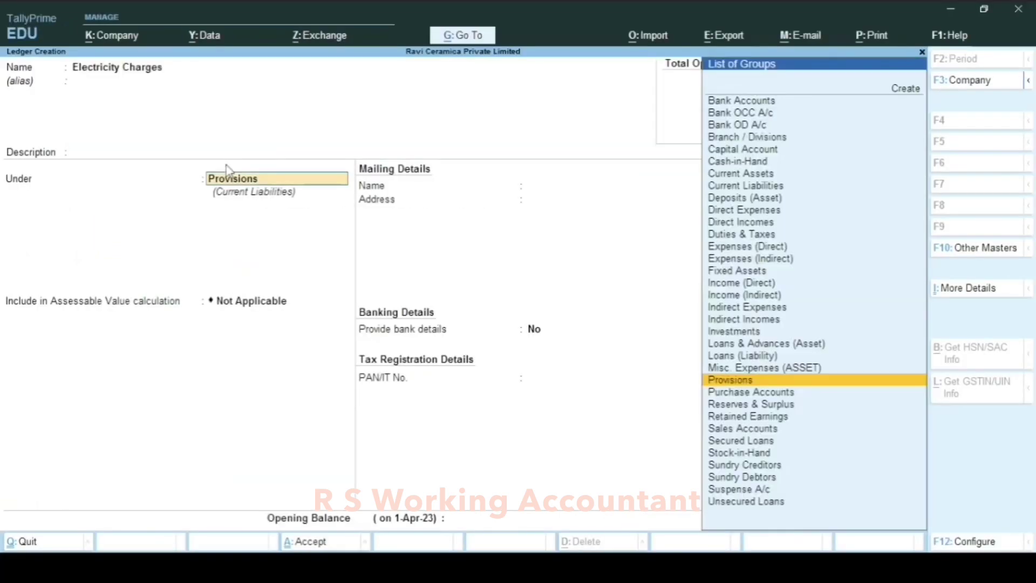
Place the Electricity Charges ledger under Indirect Expenses with supply type Services, save it and return to the Gateway of Tally
type("Ind")
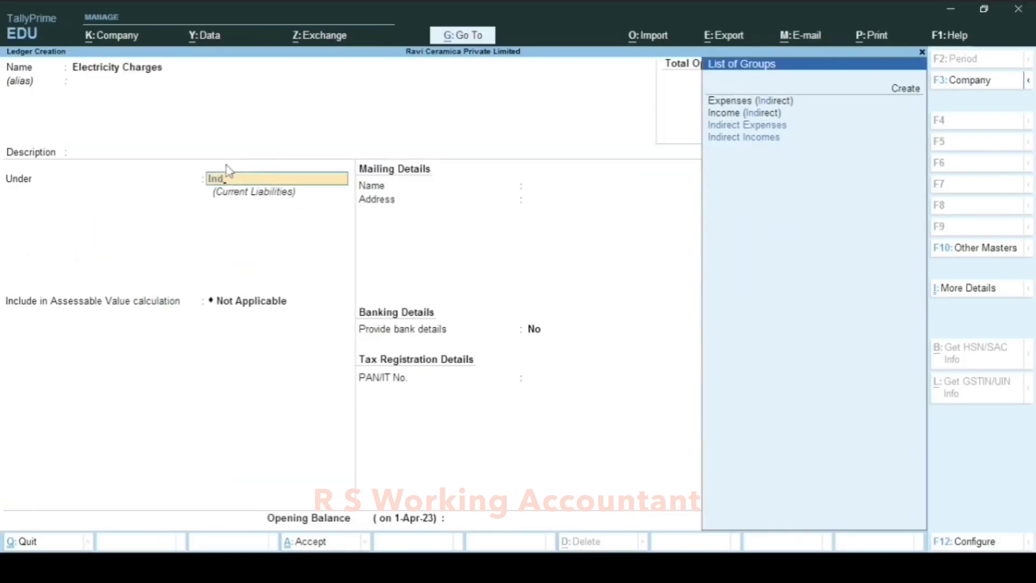
key("Return")
key("Return")
key("Return")
key("Return")
key("Return")
key("Return")
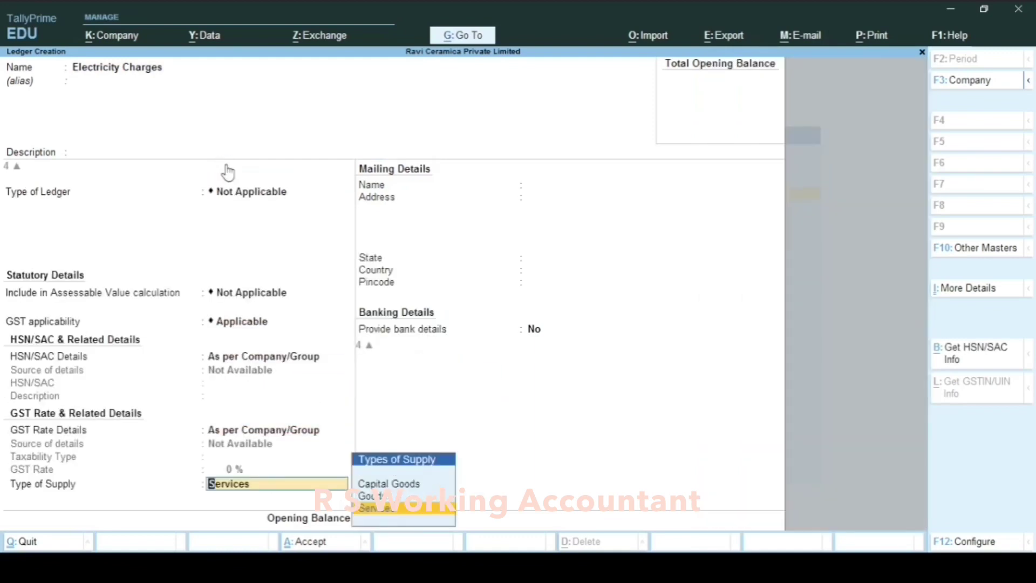
key("Return")
key("Return")
key("Return")
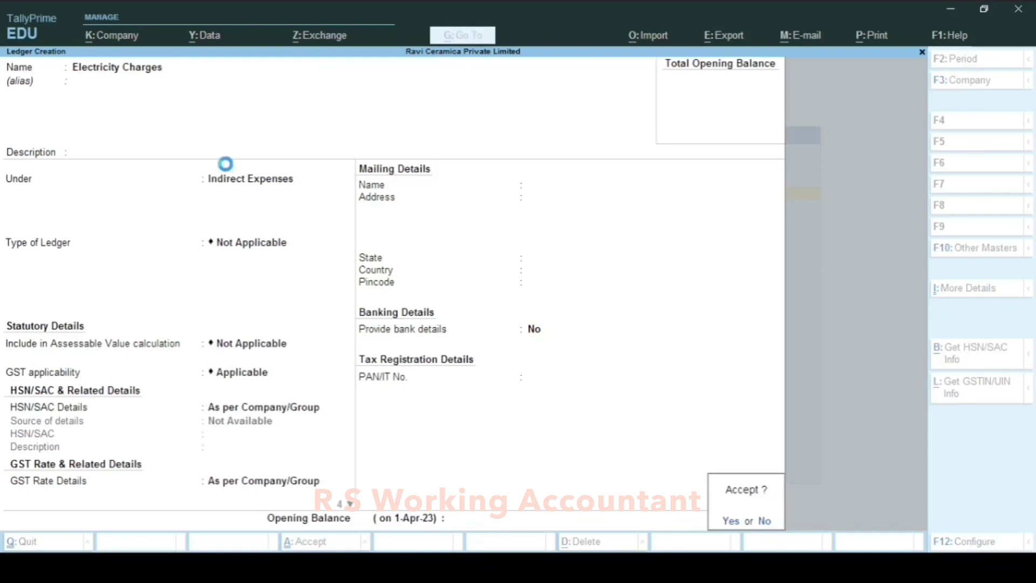
key("Return")
key("Escape")
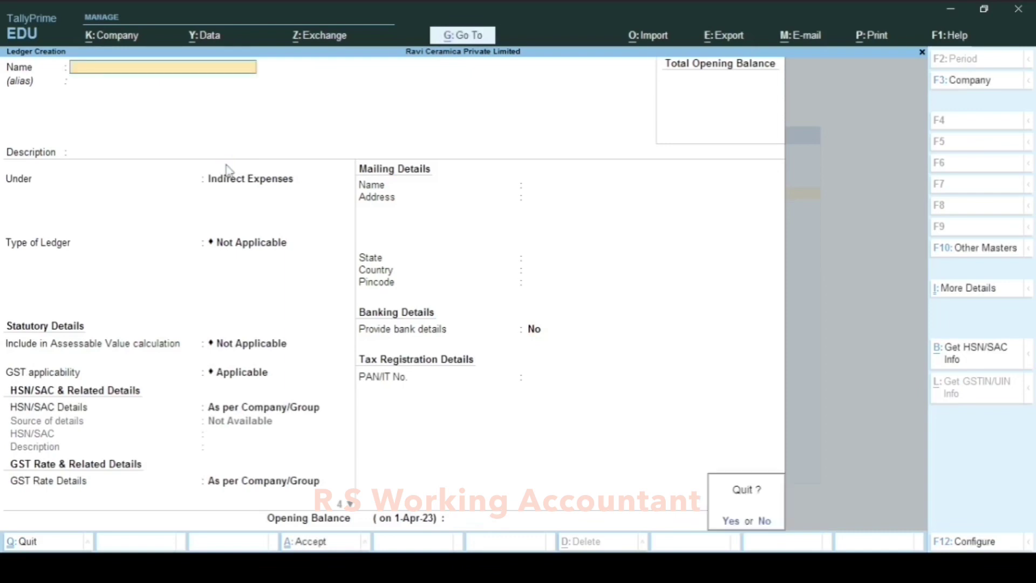
key("Return")
key("Escape")
key("Escape")
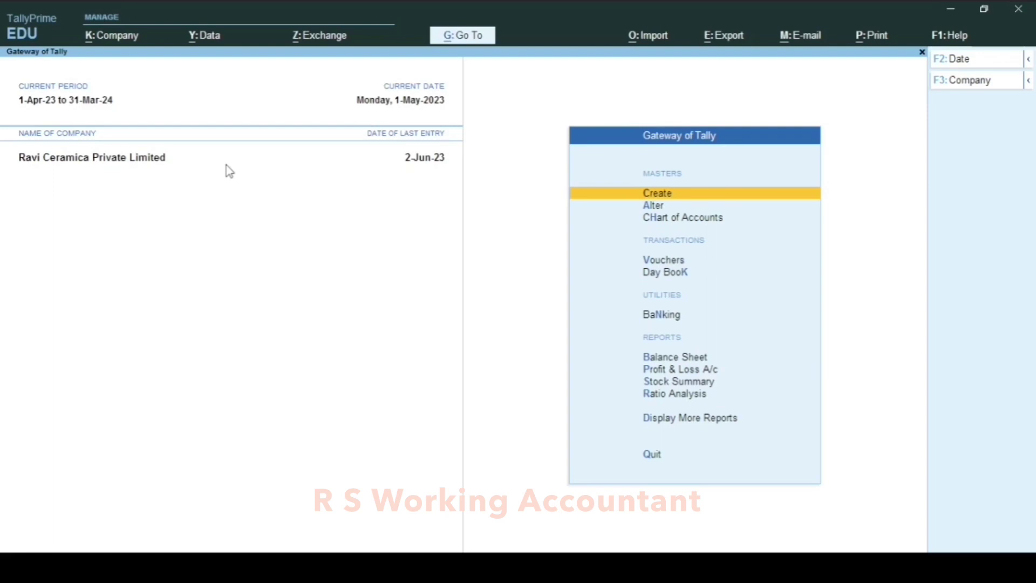
Start a journal voucher dated 1-May-23 and debit Electricity Charges with 12,500
left_click(651, 261)
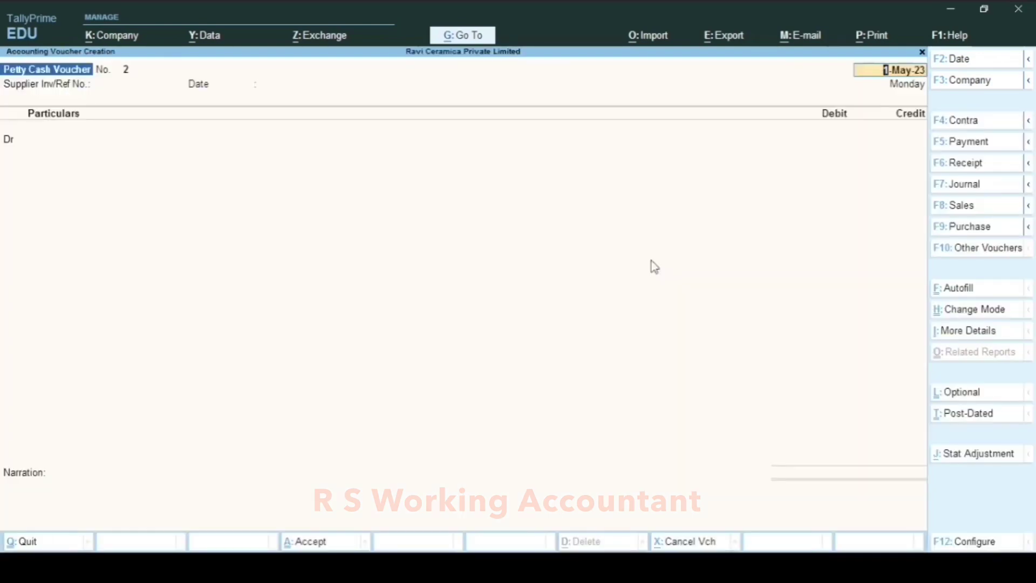
key("F7")
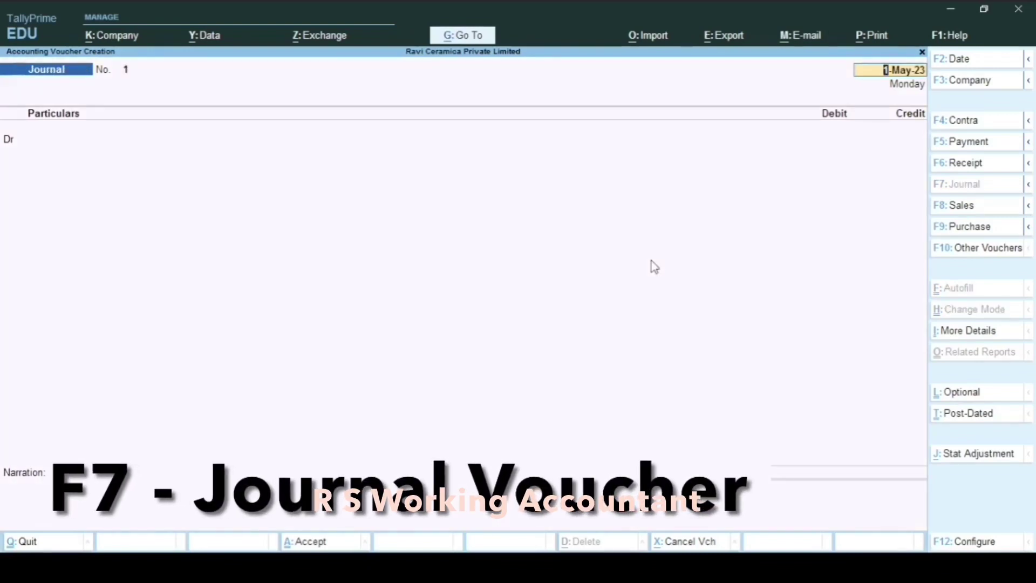
key("Return")
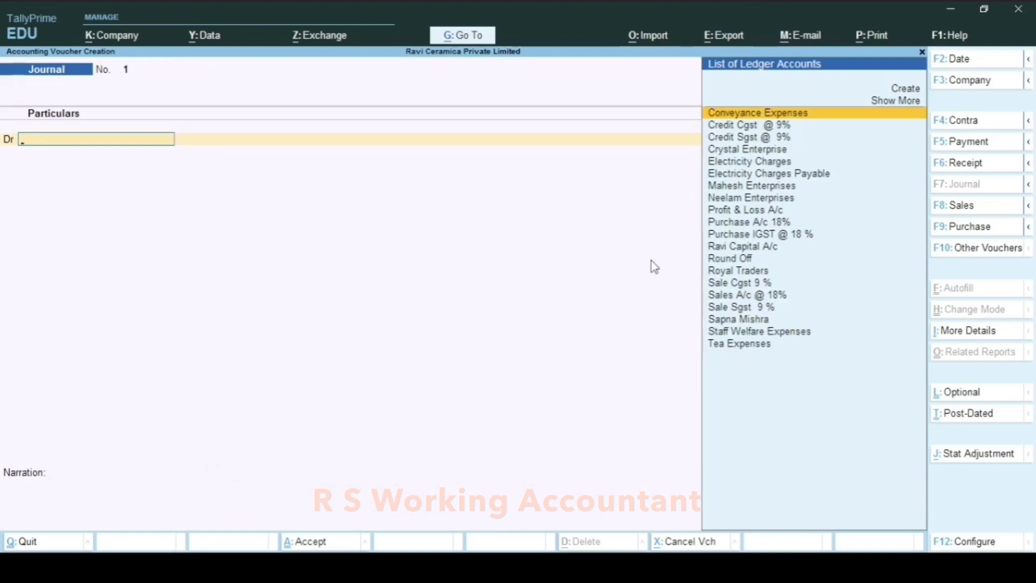
type("Elec")
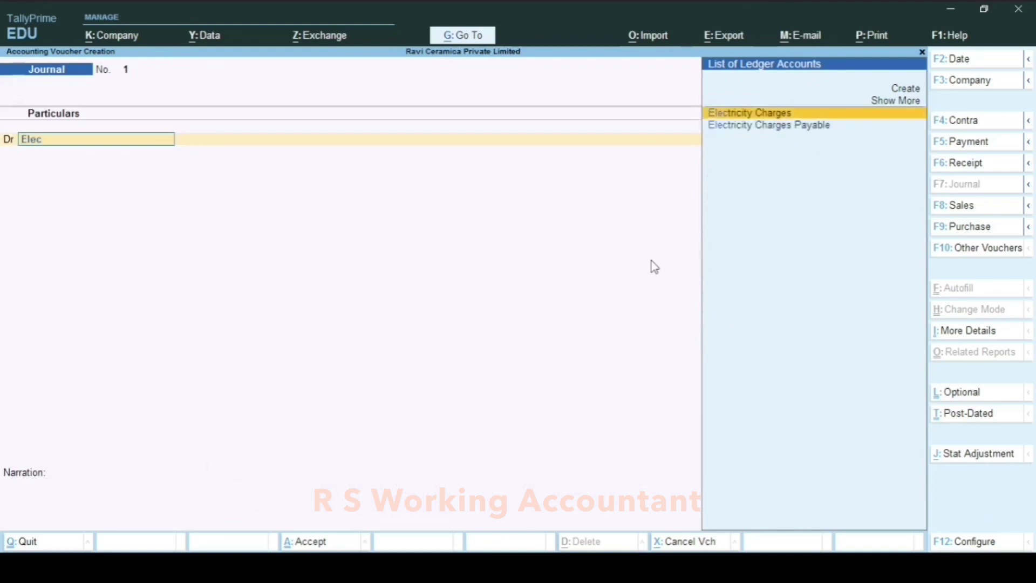
key("Return")
type("1250")
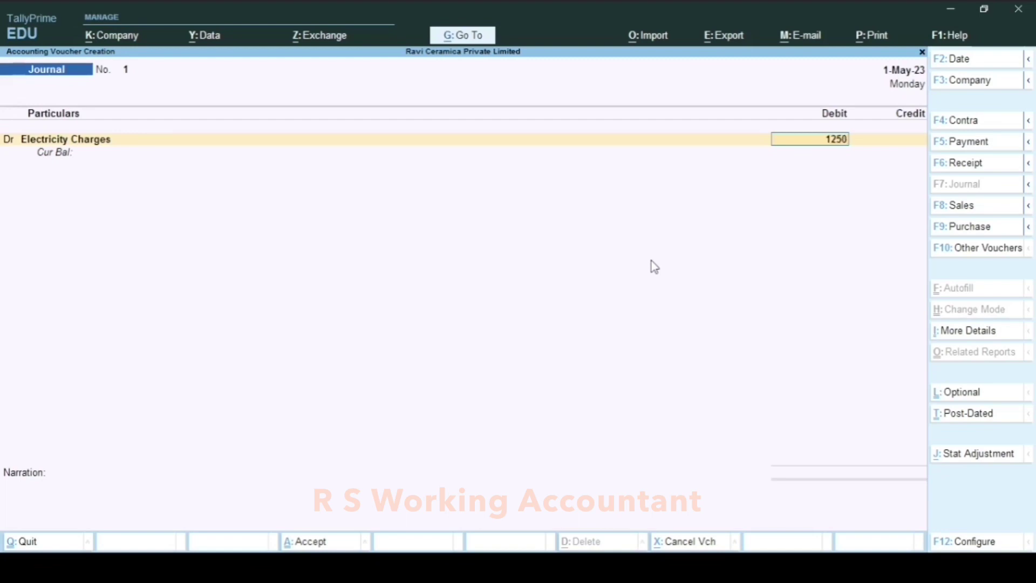
type("0")
key("Return")
key("Return")
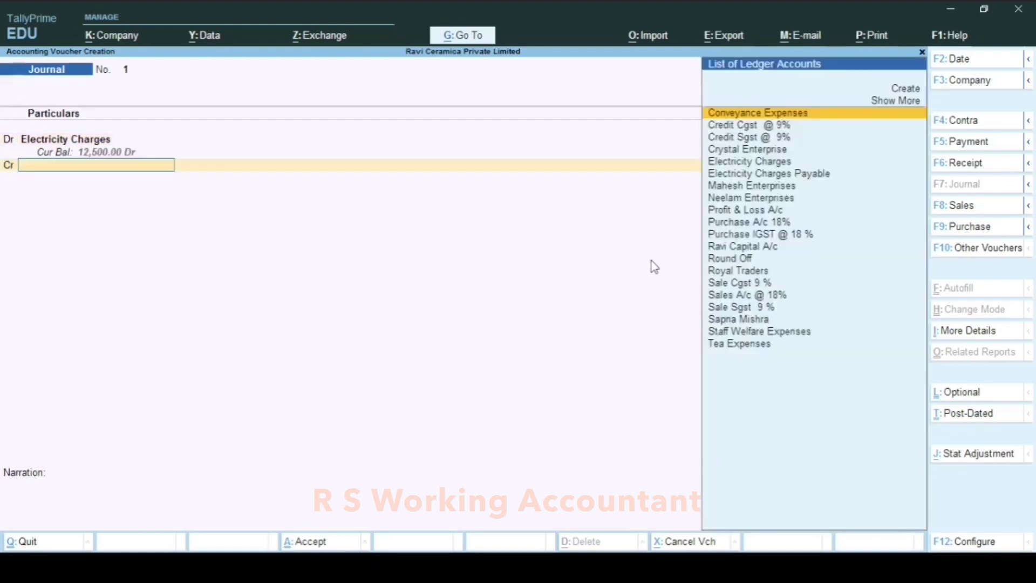
Credit Electricity Charges Payable with 12,500 in the journal voucher
type("Elec")
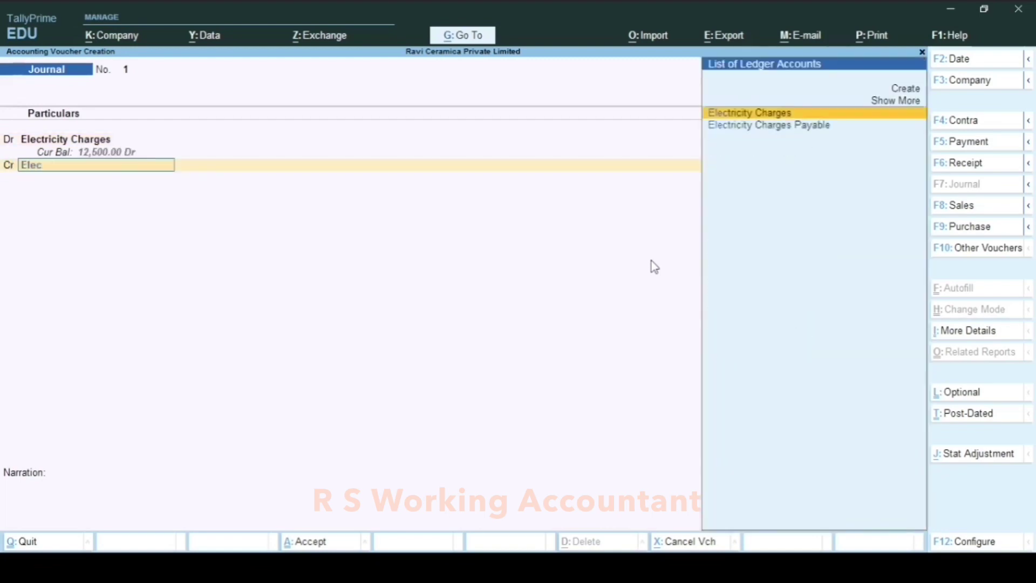
key("Down")
key("Return")
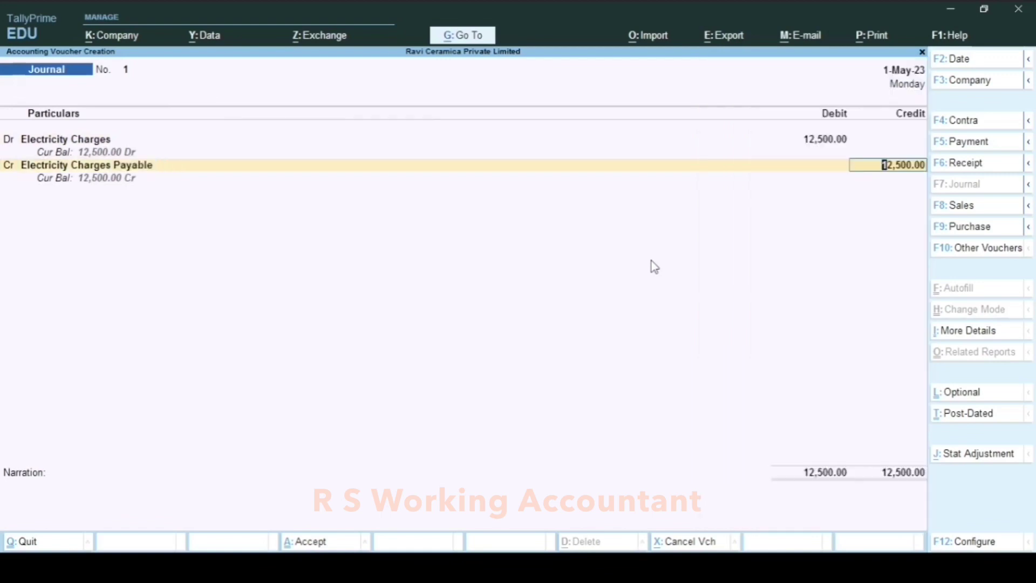
key("Return")
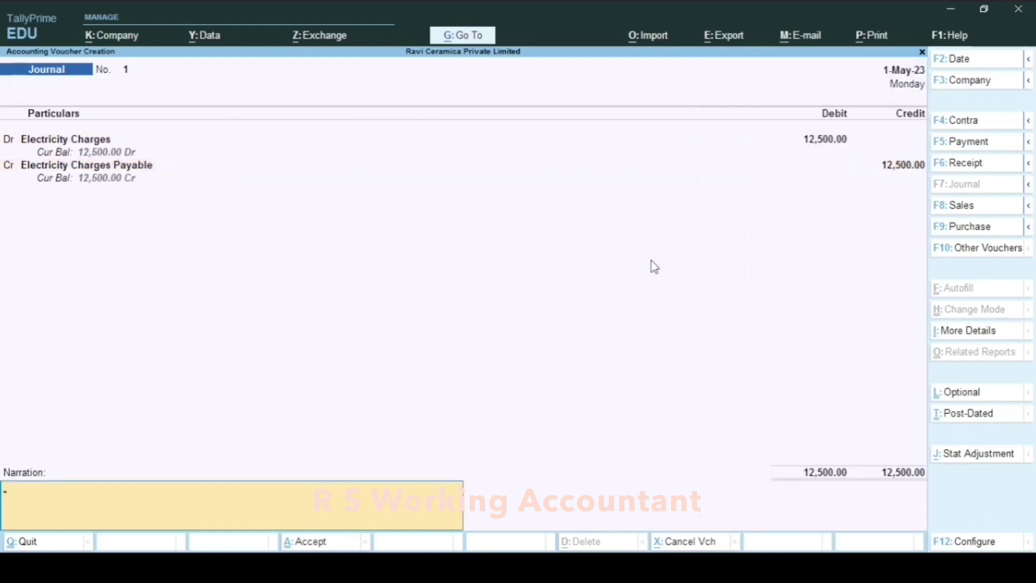
Enter the journal voucher's narration as "Being eclectricity bill booked for may 2023"
type("Bei")
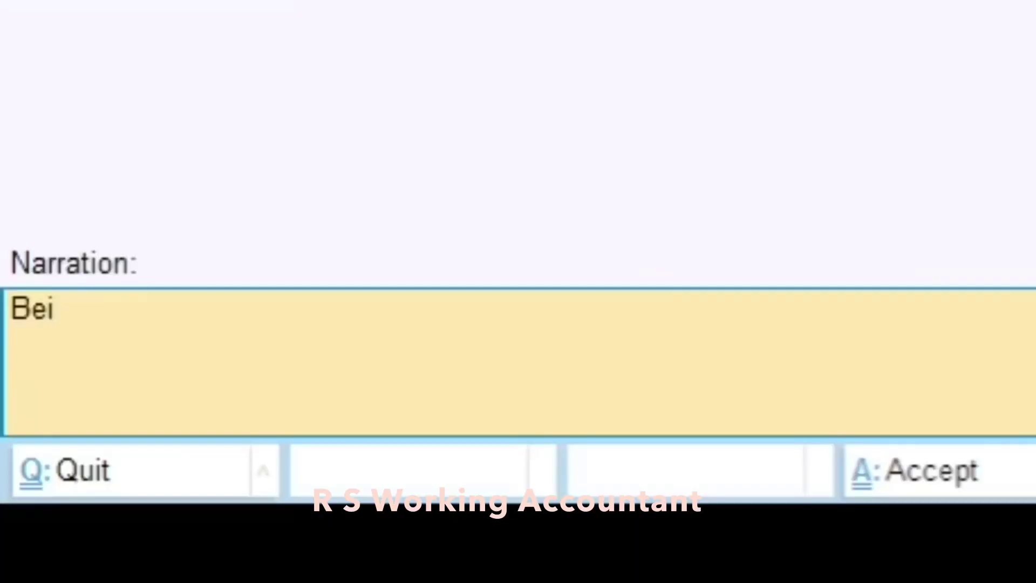
type("ng e")
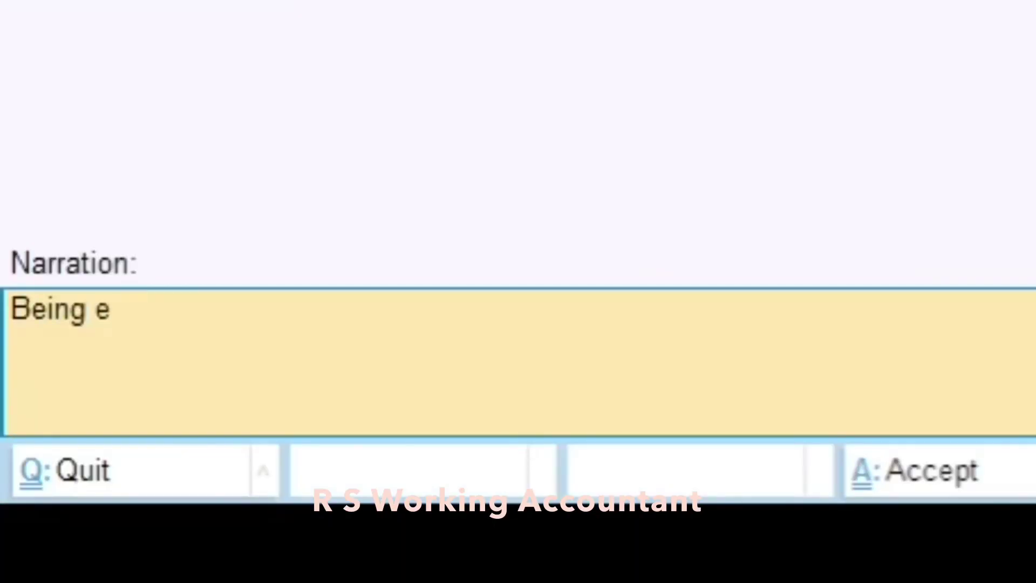
type("clectrici")
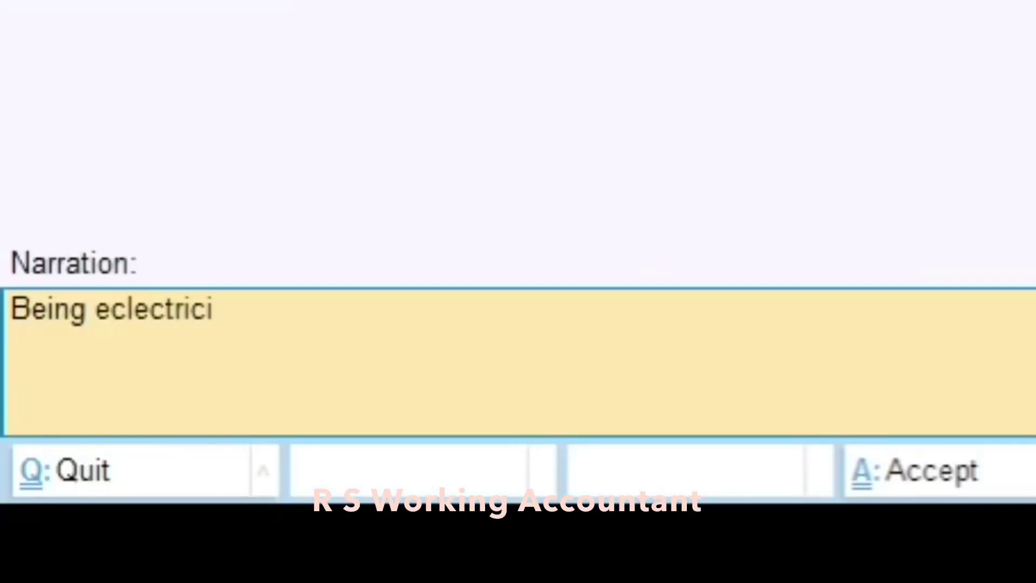
type("ty bil")
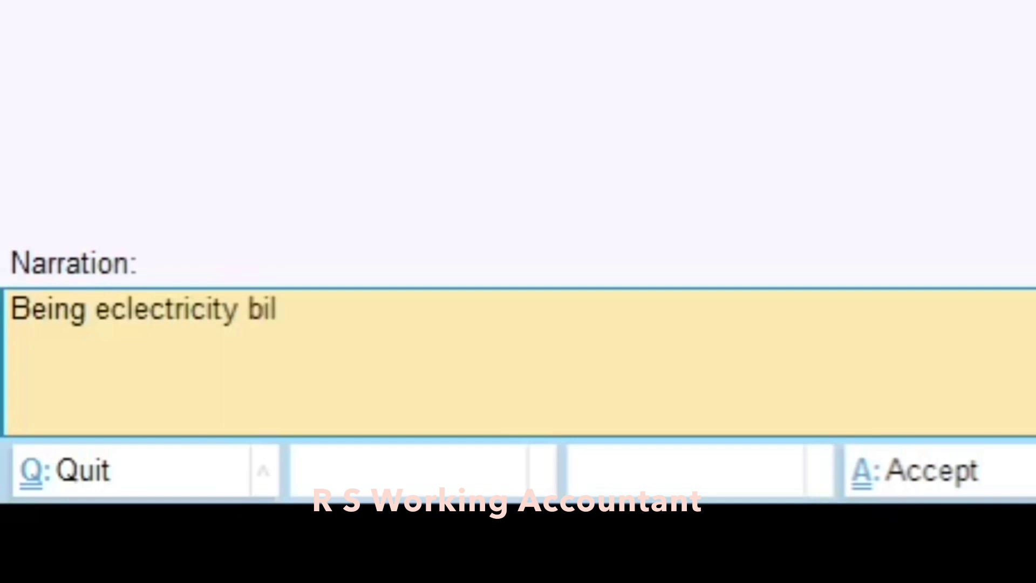
type("l booke")
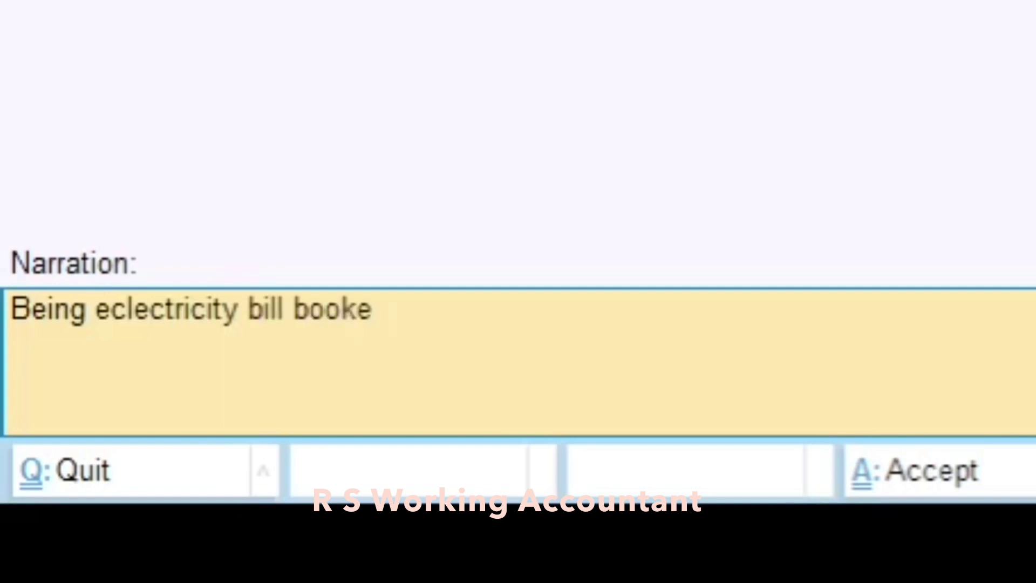
type("d fpr")
key("BackSpace")
key("BackSpace")
type("or may")
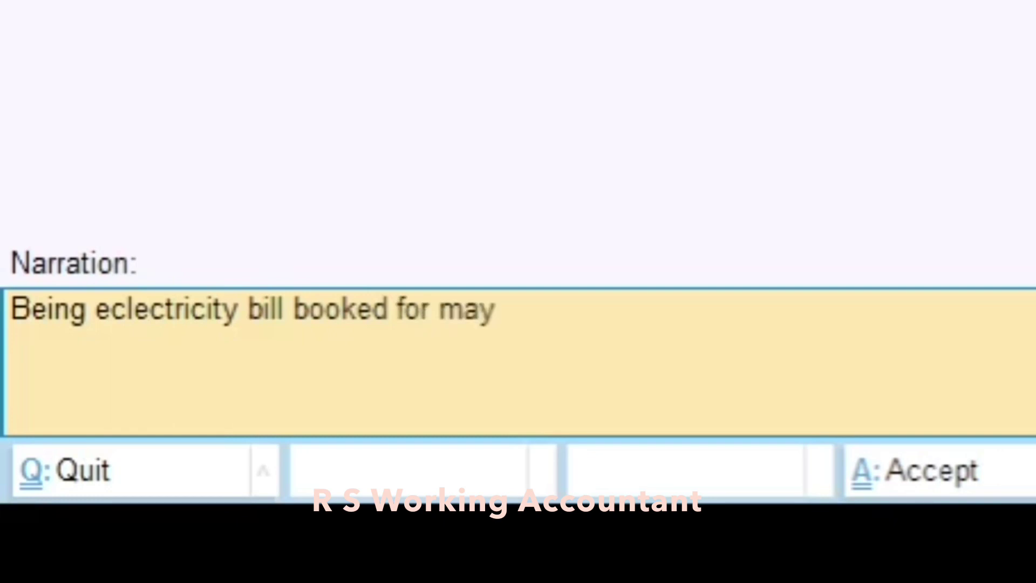
type(" 203")
key("BackSpace")
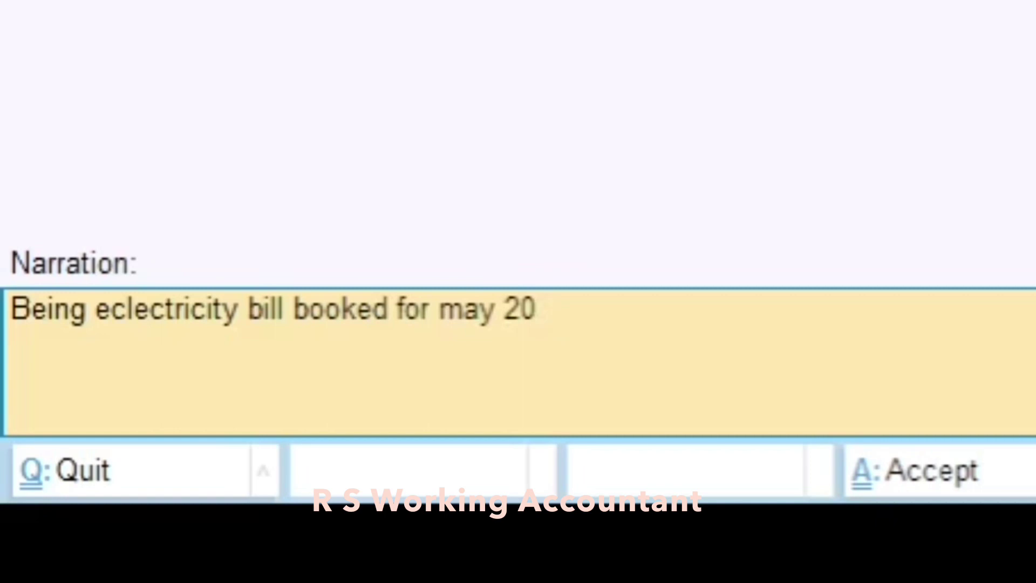
type("23")
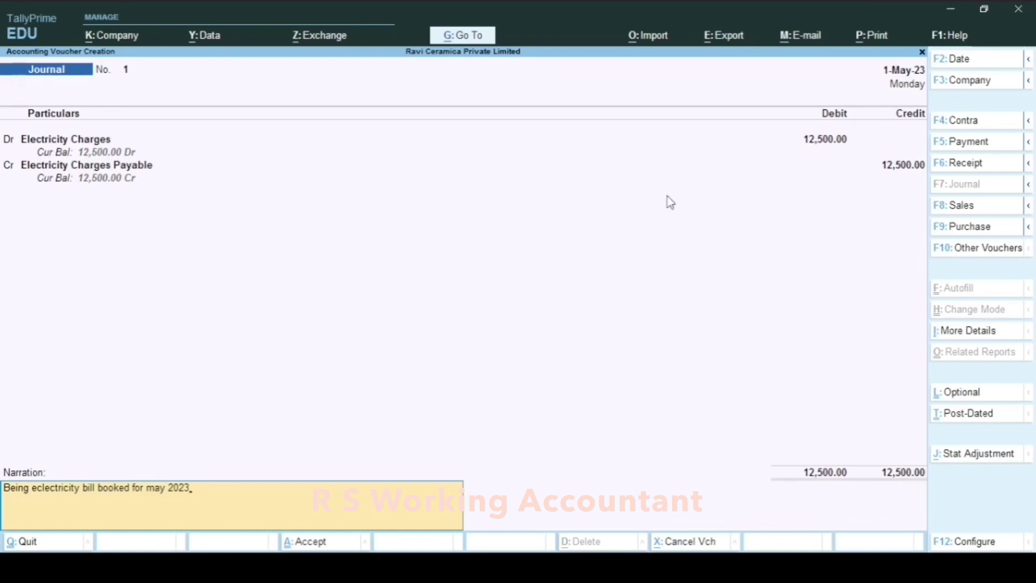
Save the journal voucher and return to the Gateway of Tally without quitting the program
key("Return")
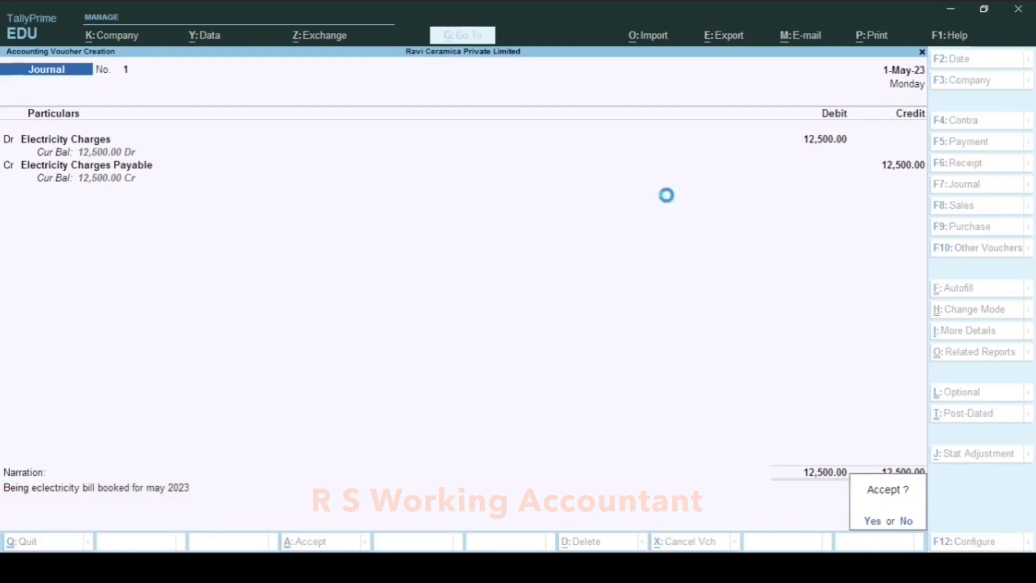
key("y")
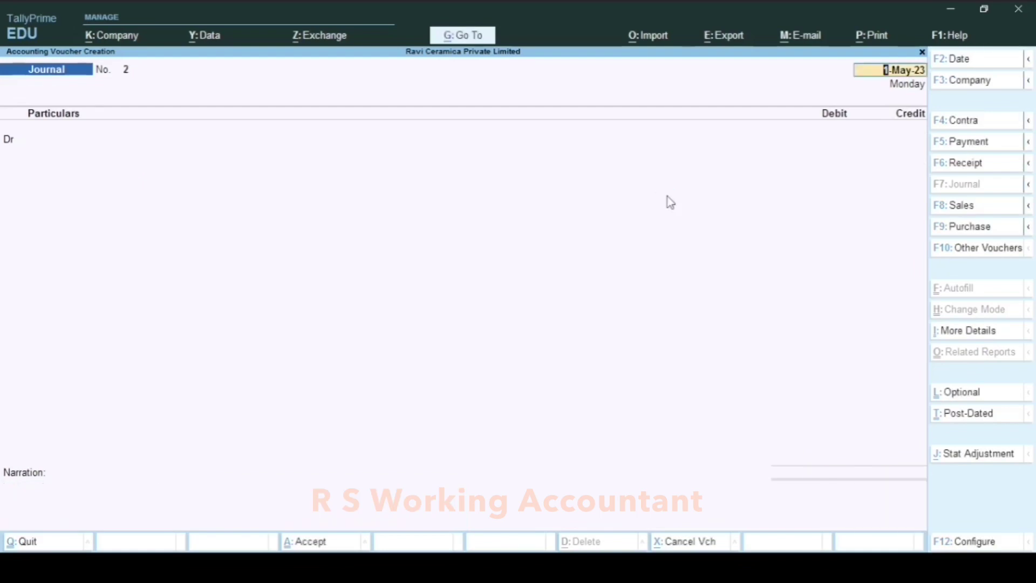
key("Escape")
key("y")
key("Escape")
key("n")
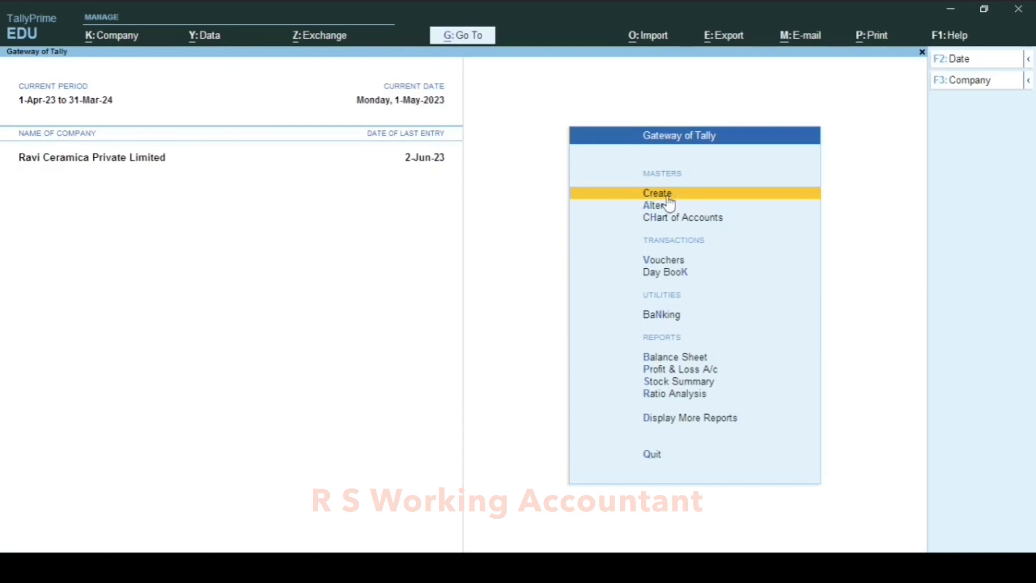
Open the company's Balance Sheet report from the Gateway of Tally
key("Down")
key("Down")
key("Down")
key("Down")
key("Down")
key("Down")
key("Down")
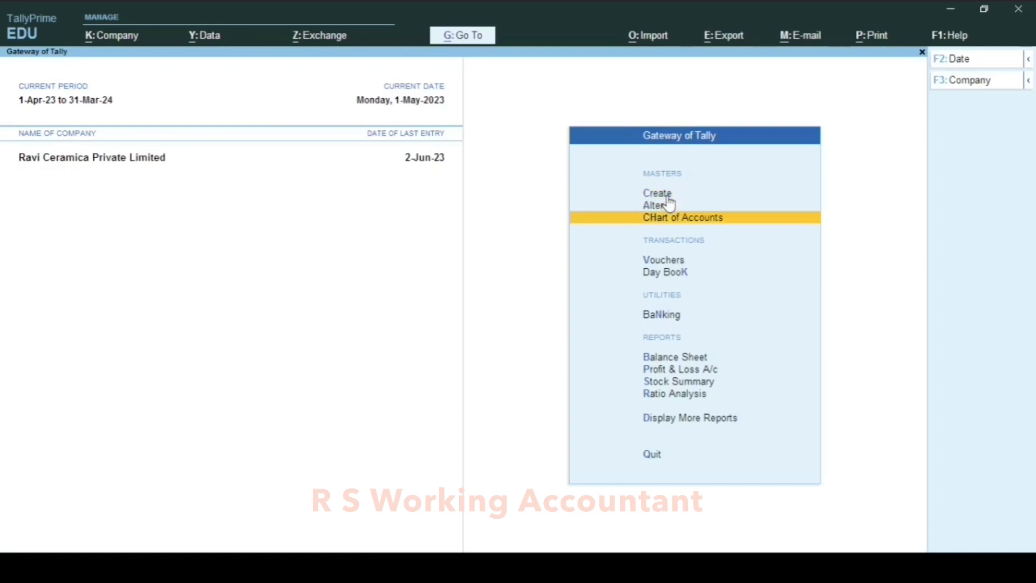
key("Up")
key("Return")
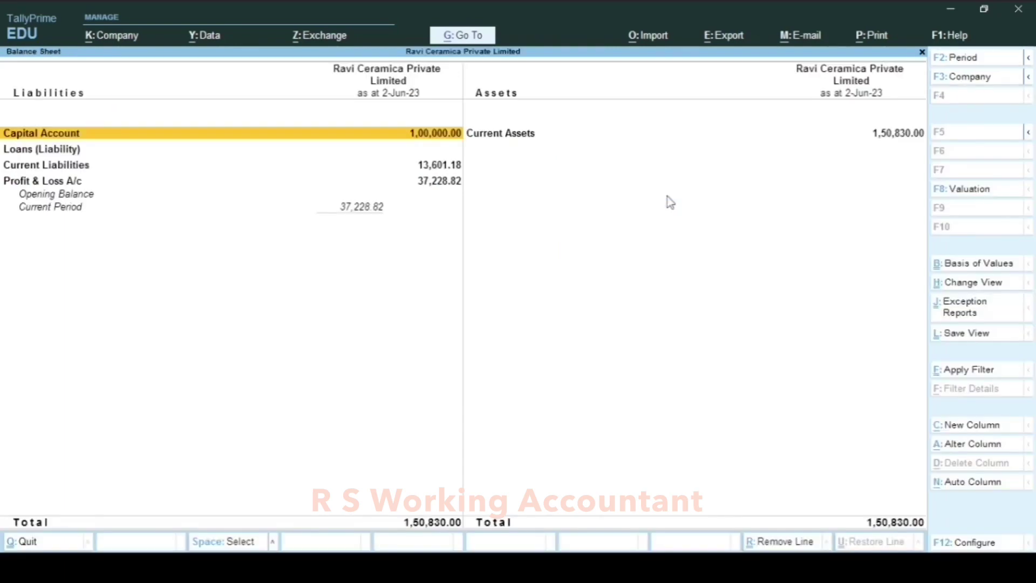
Examine the Provisions group under Current Liabilities for Electricity Charges Payable, and return to the Gateway of Tally
key("Down")
key("Down")
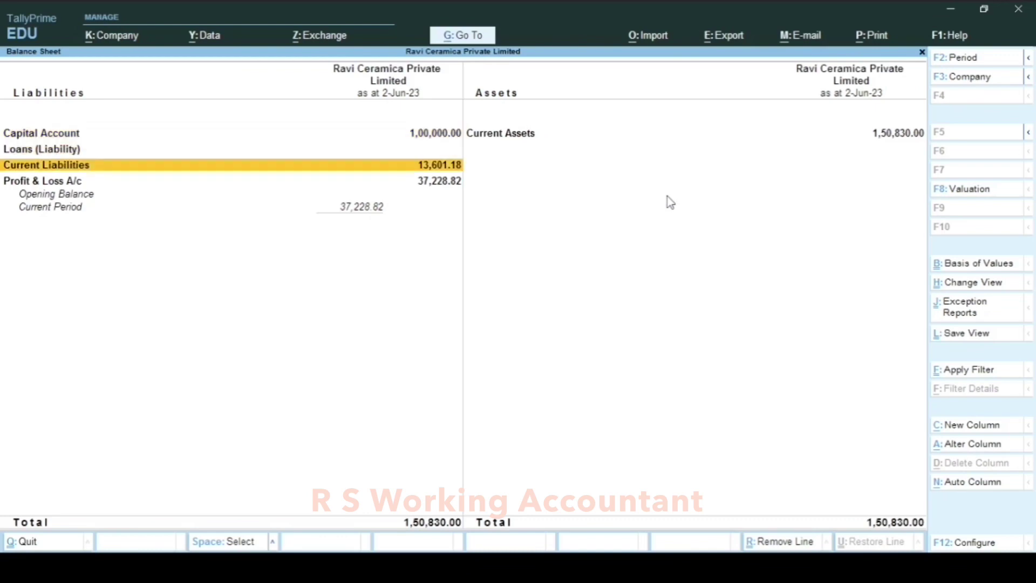
key("Return")
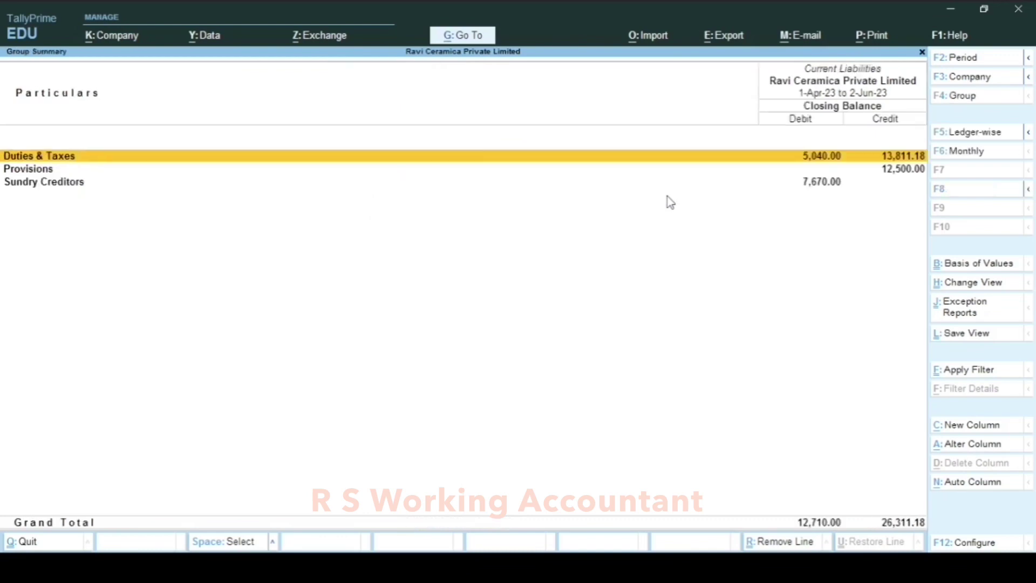
key("Down")
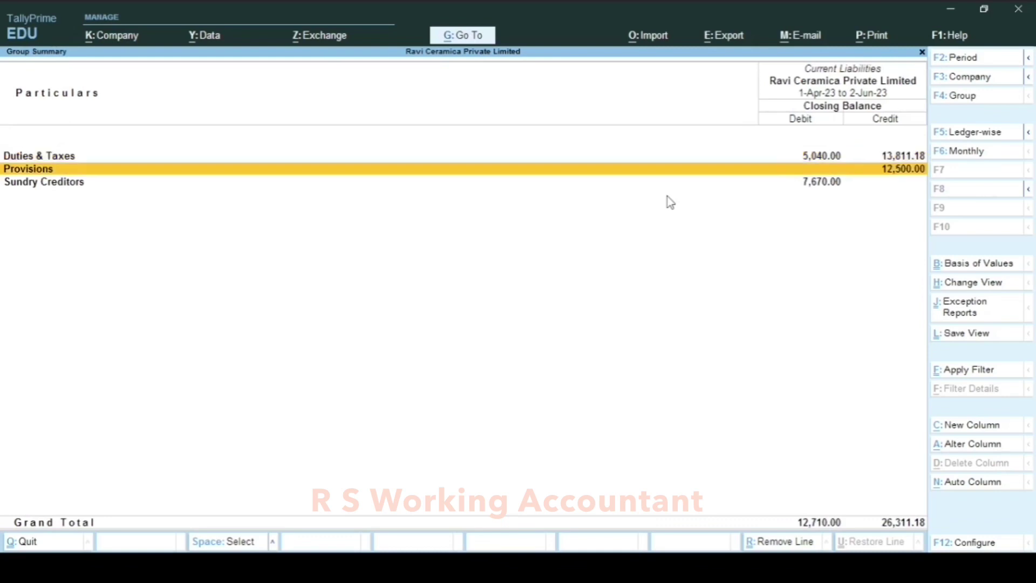
key("Escape")
key("Return")
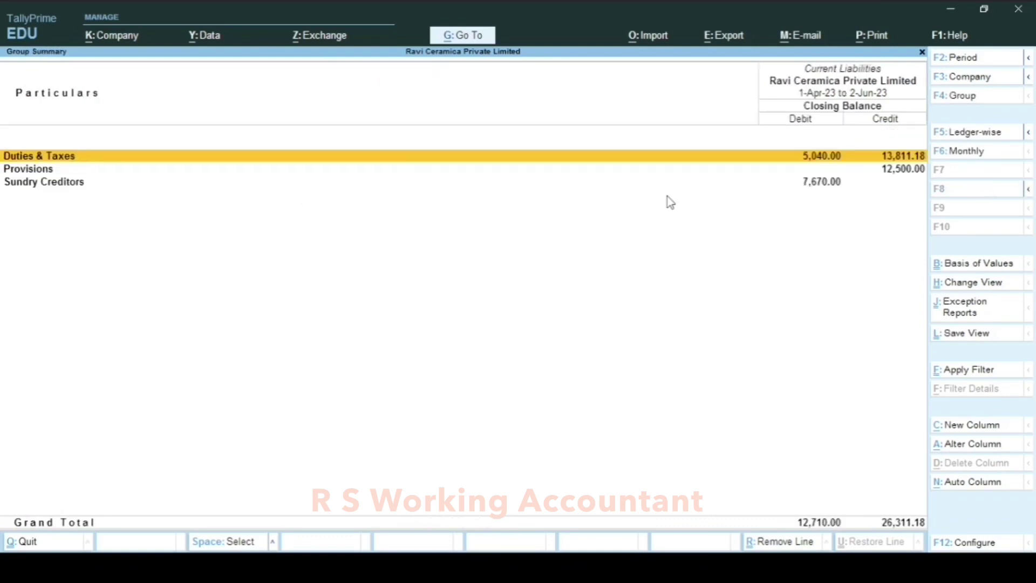
key("Down")
key("Return")
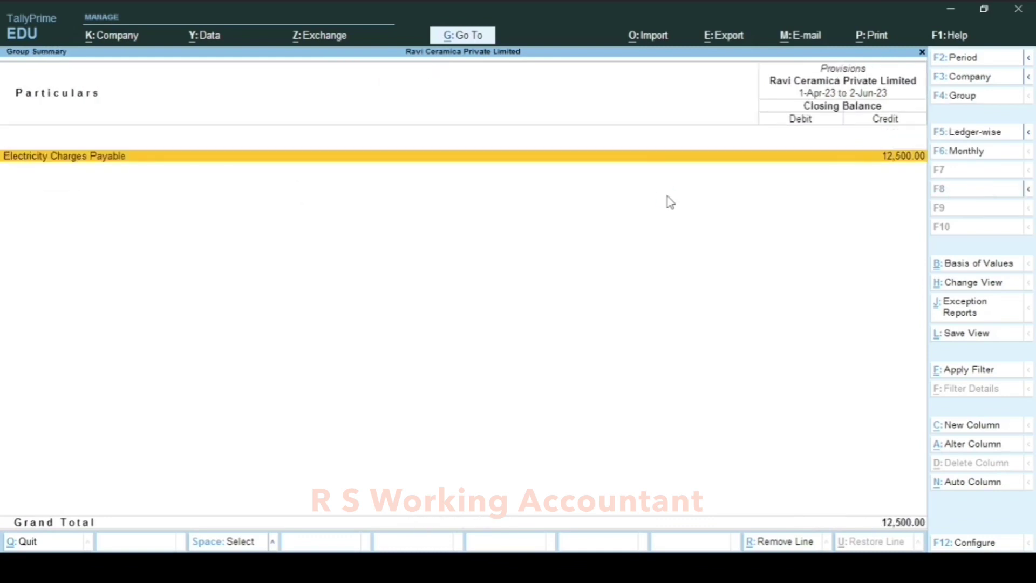
key("Return")
key("Escape")
key("Escape")
key("Escape")
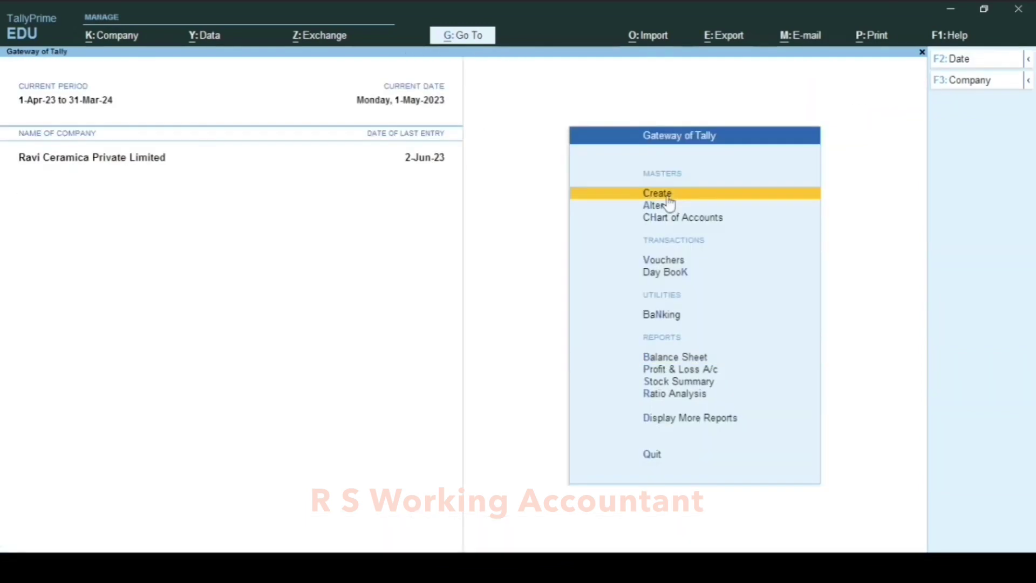
Start a voucher of type Payment and set its supplier invoice/reference number to 4
key("v")
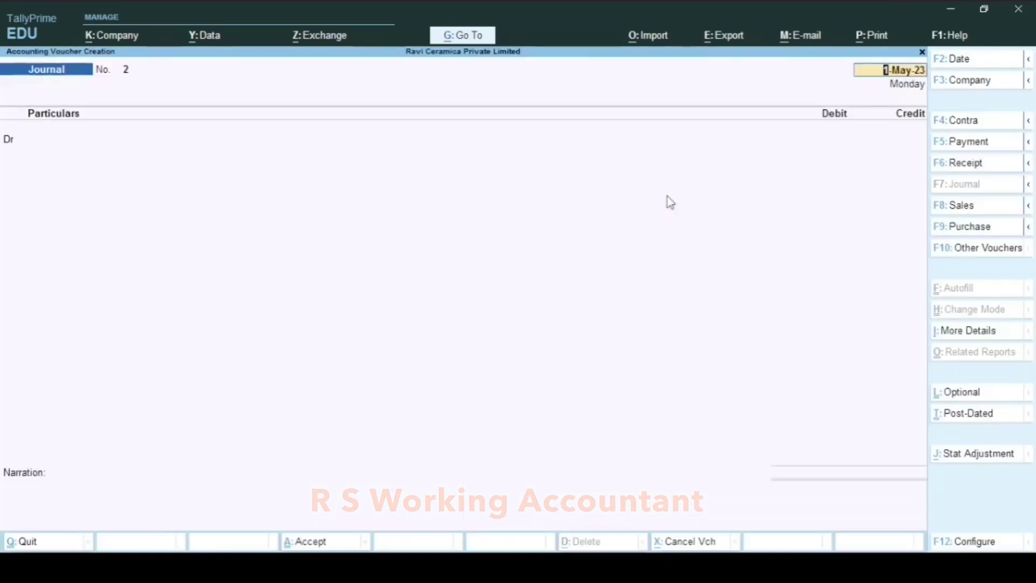
key("F5")
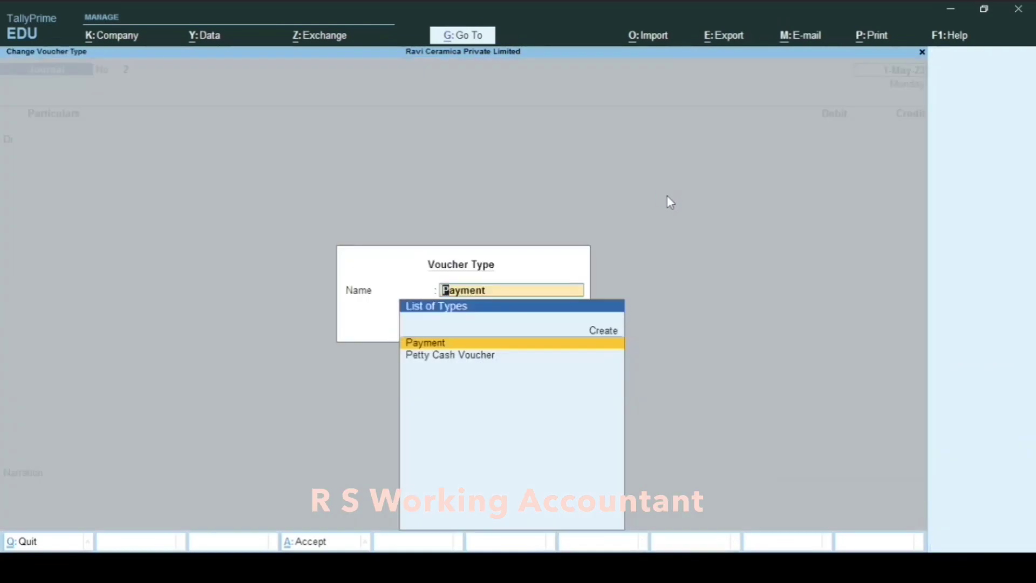
key("Return")
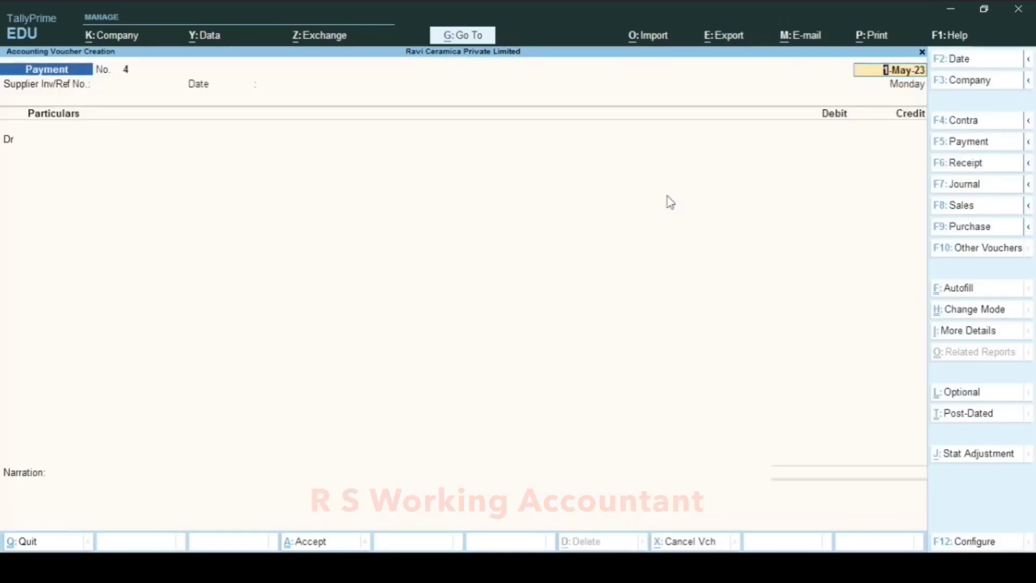
key("Return")
type("4")
key("Return")
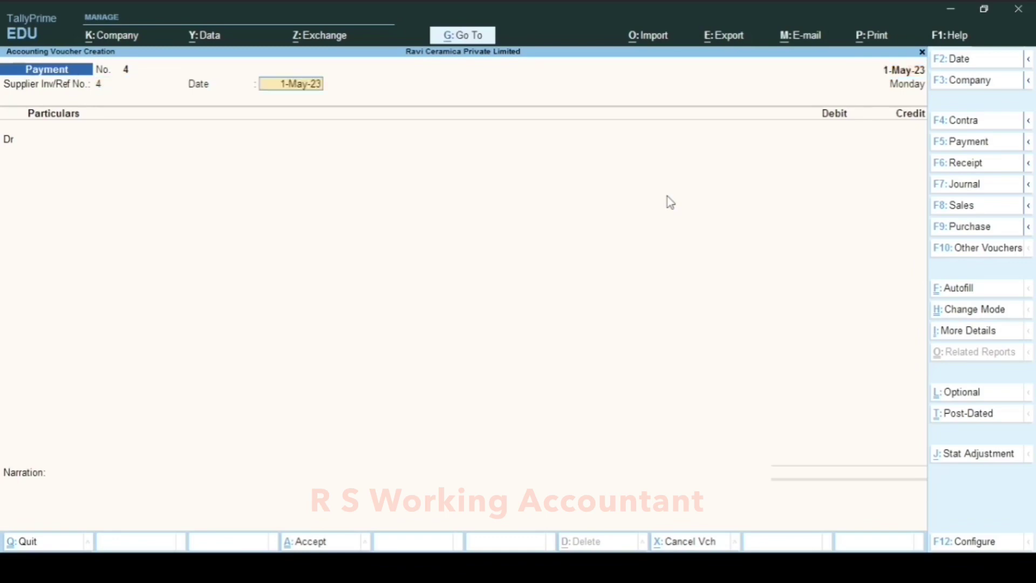
Set both the payment voucher date and the supplier reference date to 2-May-23
key("F2")
type("2-5-2023")
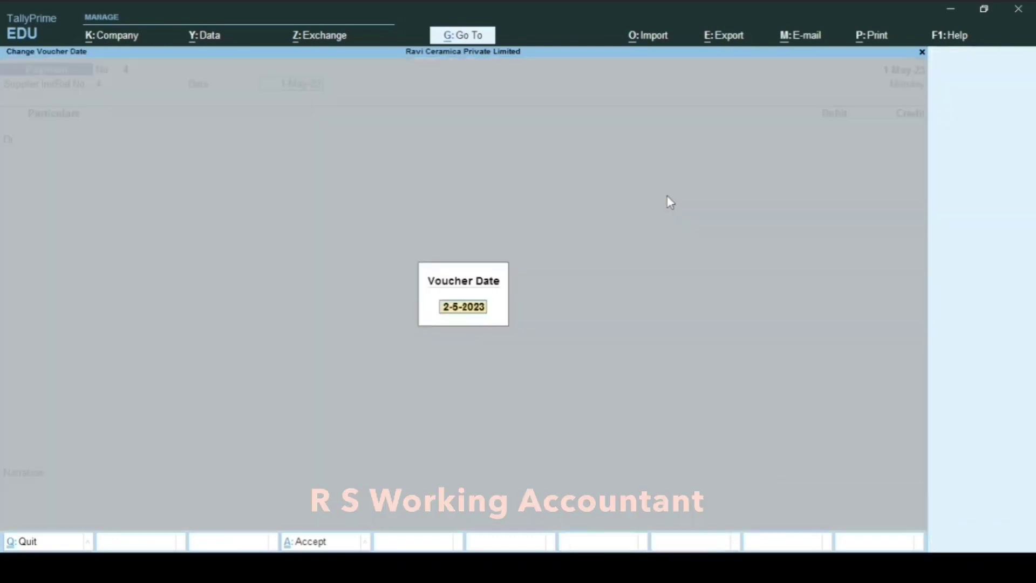
key("Return")
key("Return")
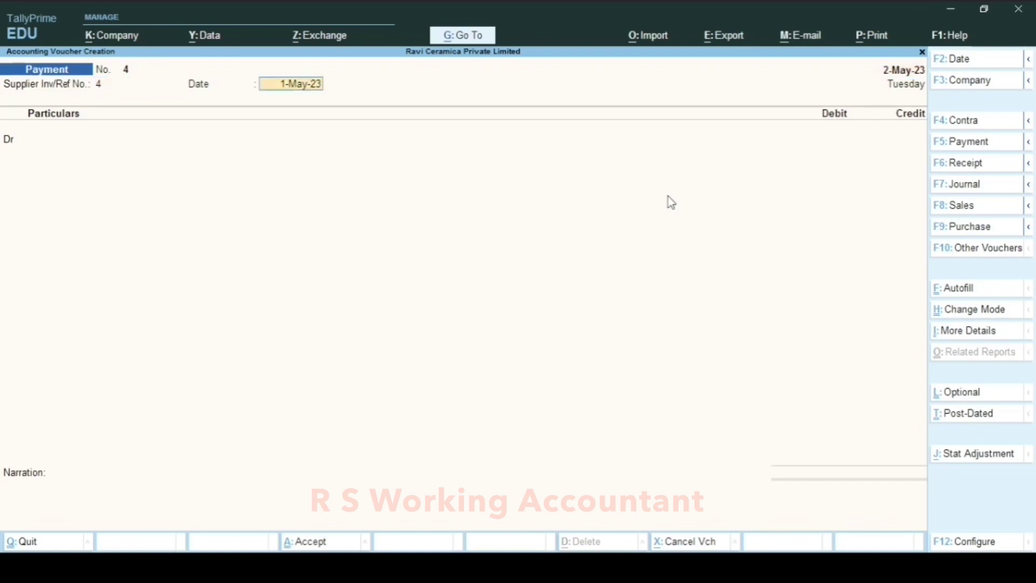
key("BackSpace")
type("2/5/23")
key("Return")
Debit Electricity Charges Payable with 12,500 in the payment voucher
type("Ele")
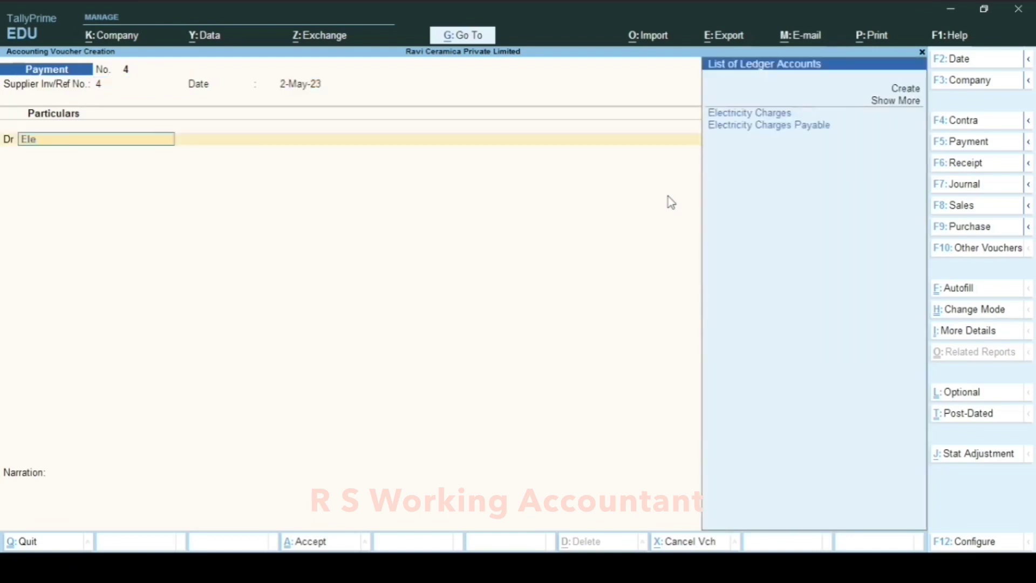
key("Down")
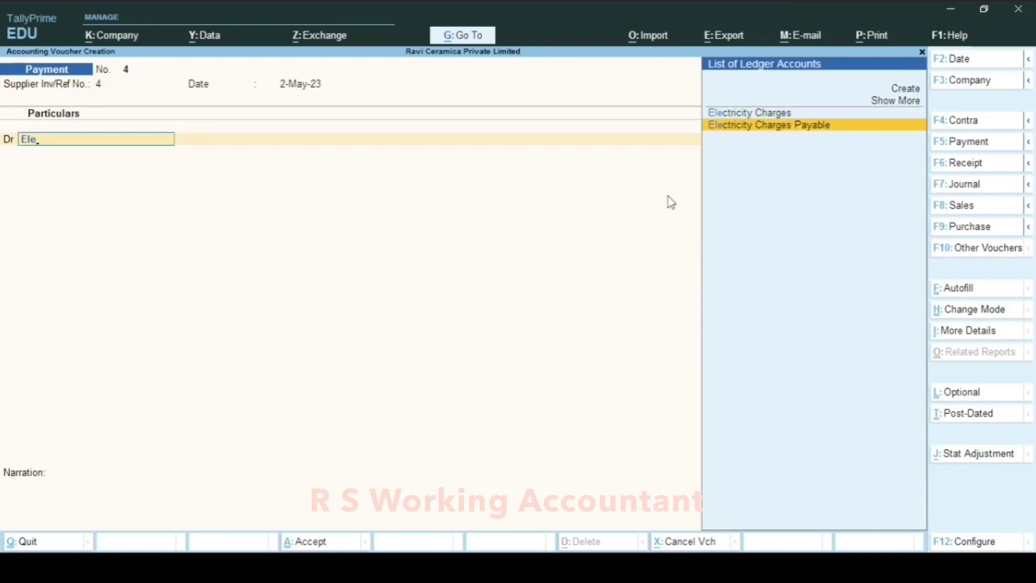
key("Return")
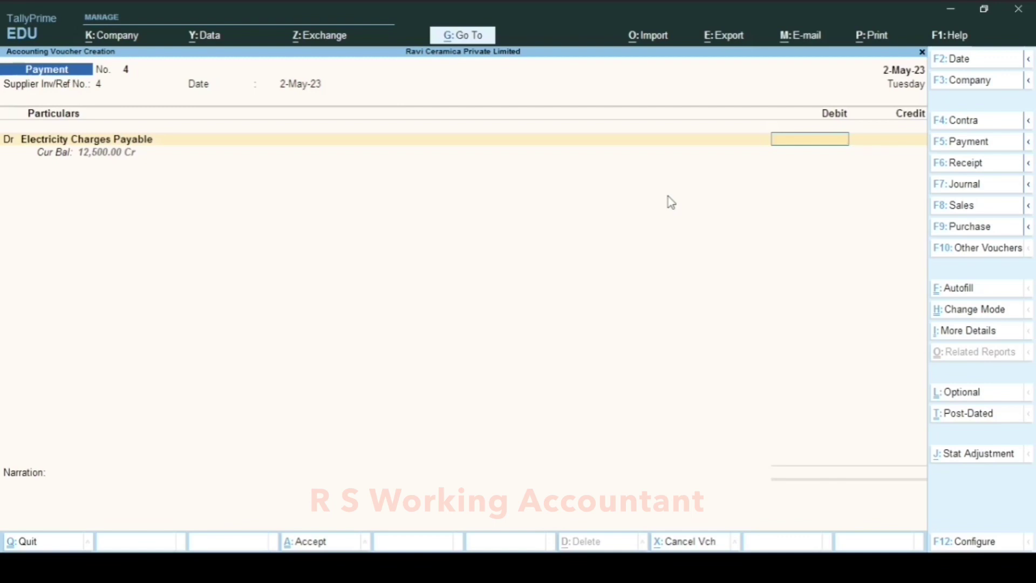
type("12500")
key("Return")
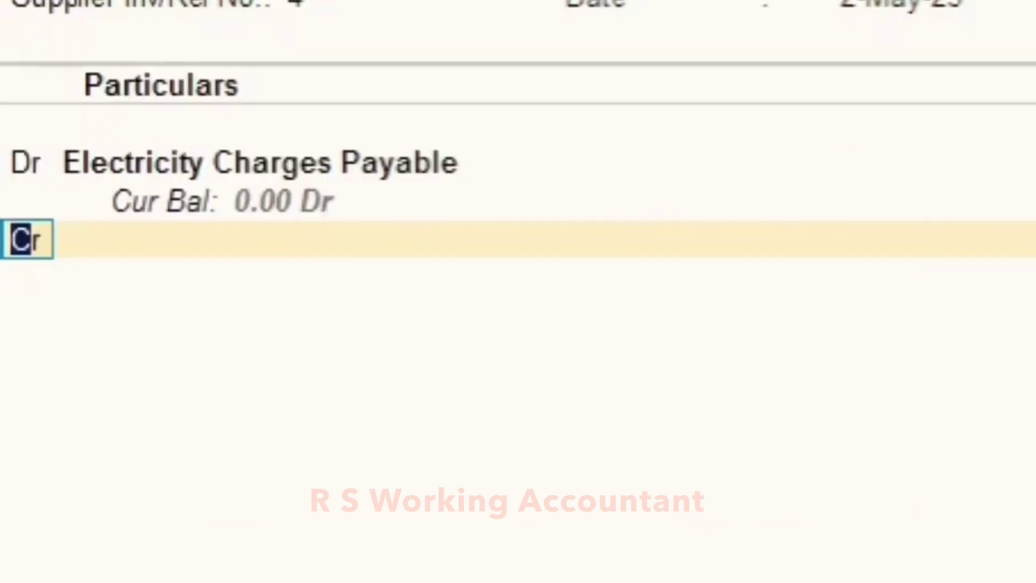
Credit the Bank Of India ledger with 12,500 in the payment voucher
key("Return")
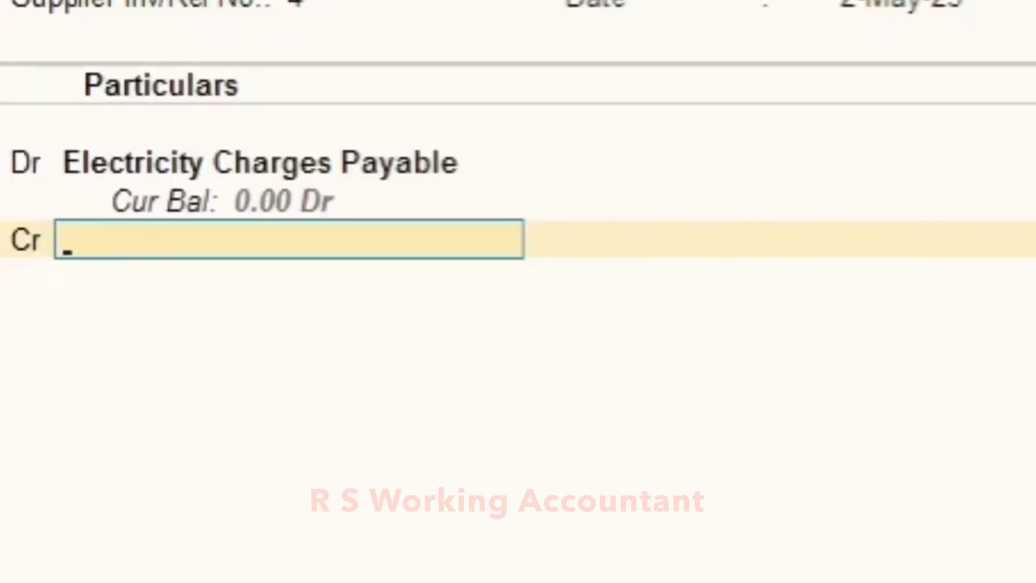
type("Ban")
key("Return")
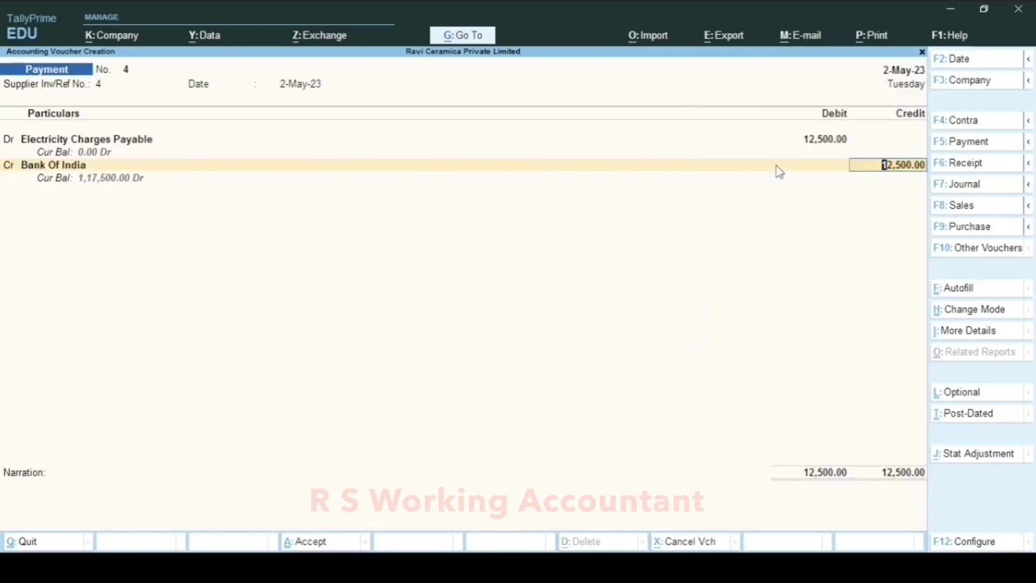
key("Return")
Allocate the Bank Of India payment to a cheque with cheque range Not Applicable and instrument number 421752
key("Return")
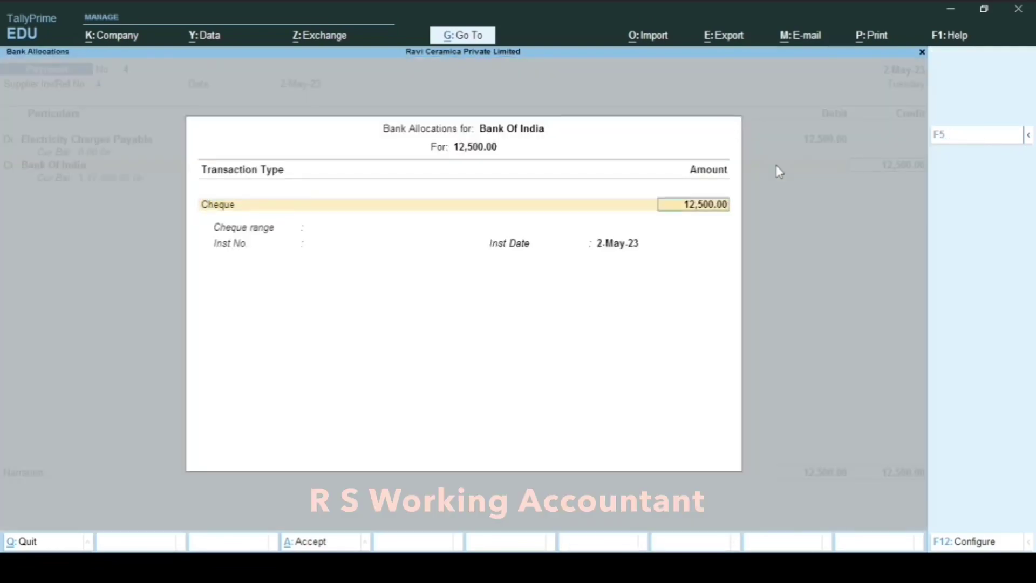
key("Return")
type("421752")
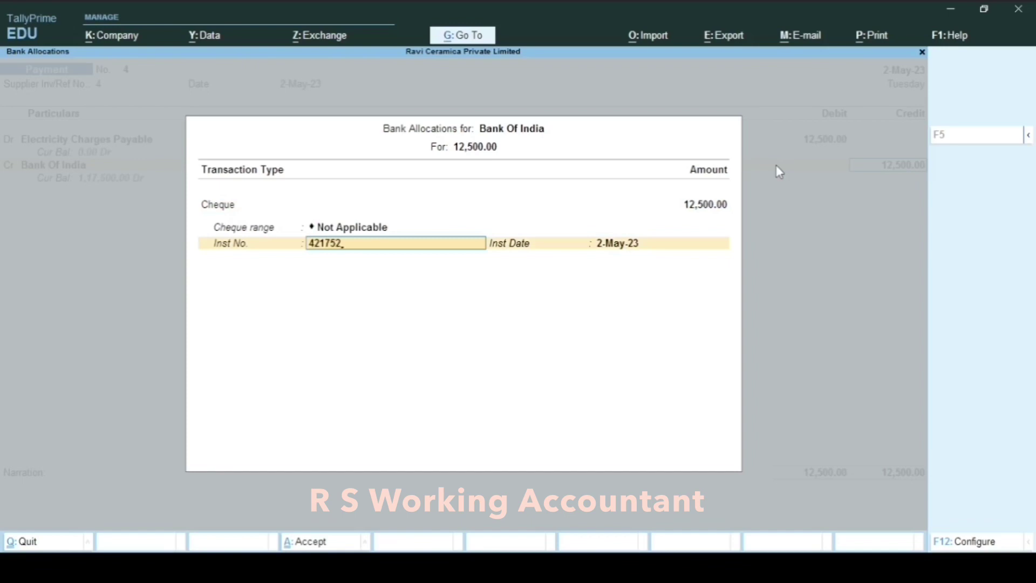
key("Return")
key("Return")
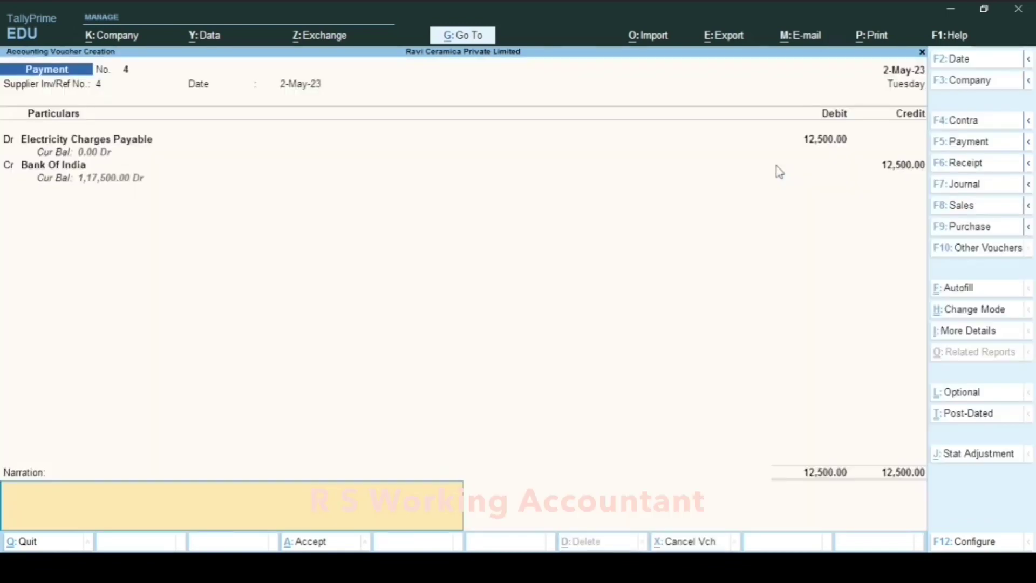
Save the payment voucher with an empty narration and return to the Gateway of Tally
key("Return")
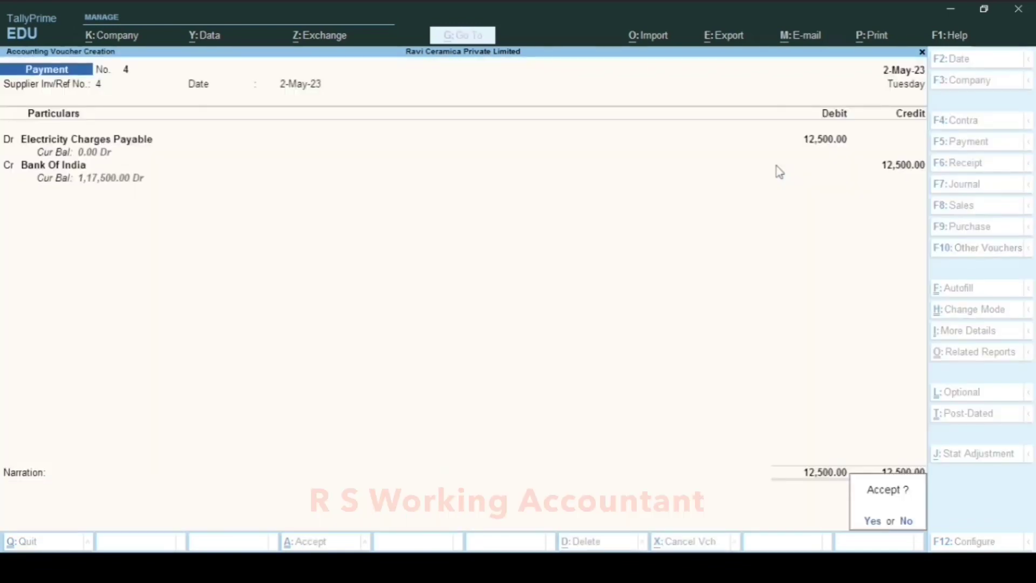
key("Return")
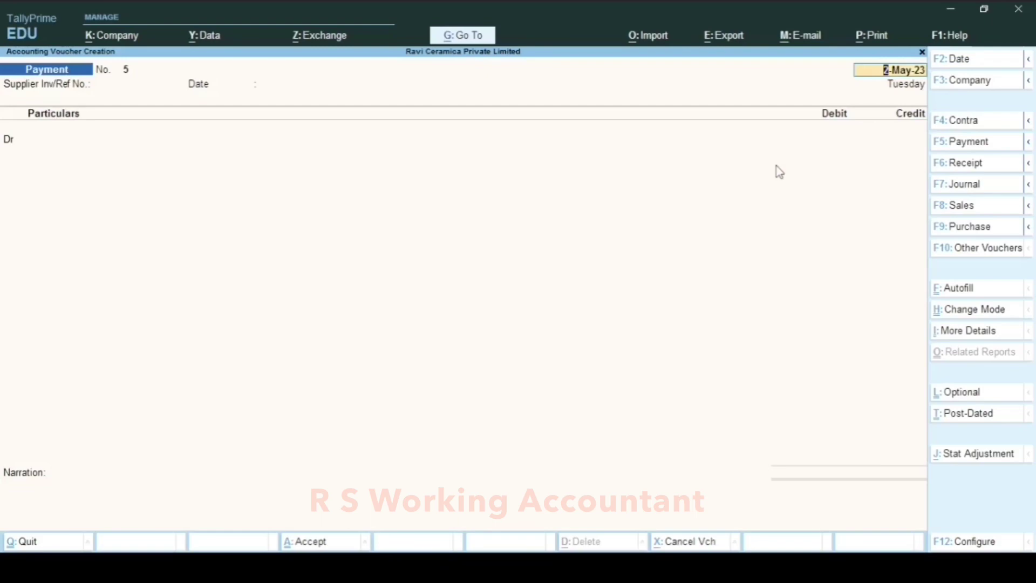
key("BackSpace")
key("Escape")
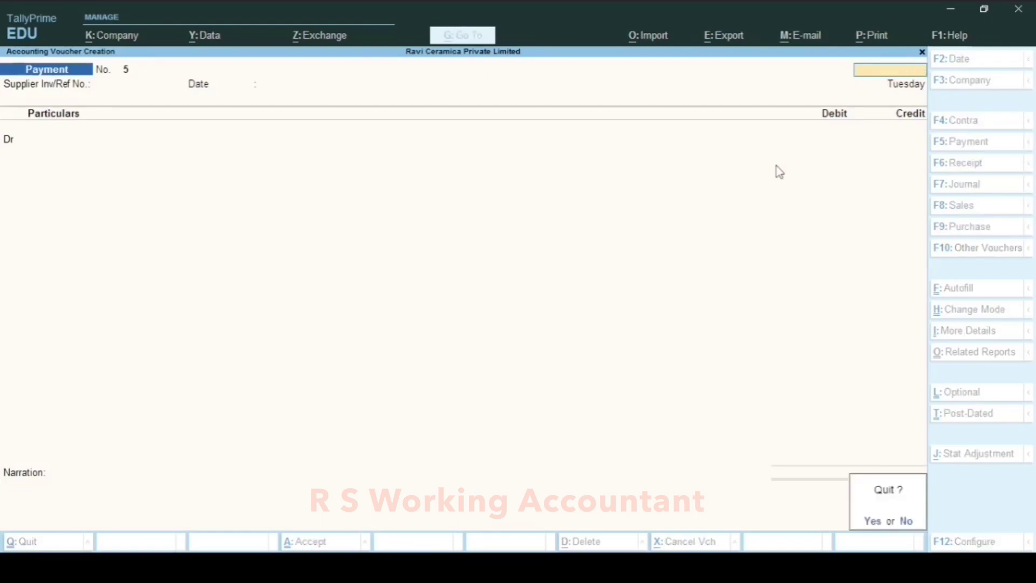
key("Return")
key("Escape")
key("Escape")
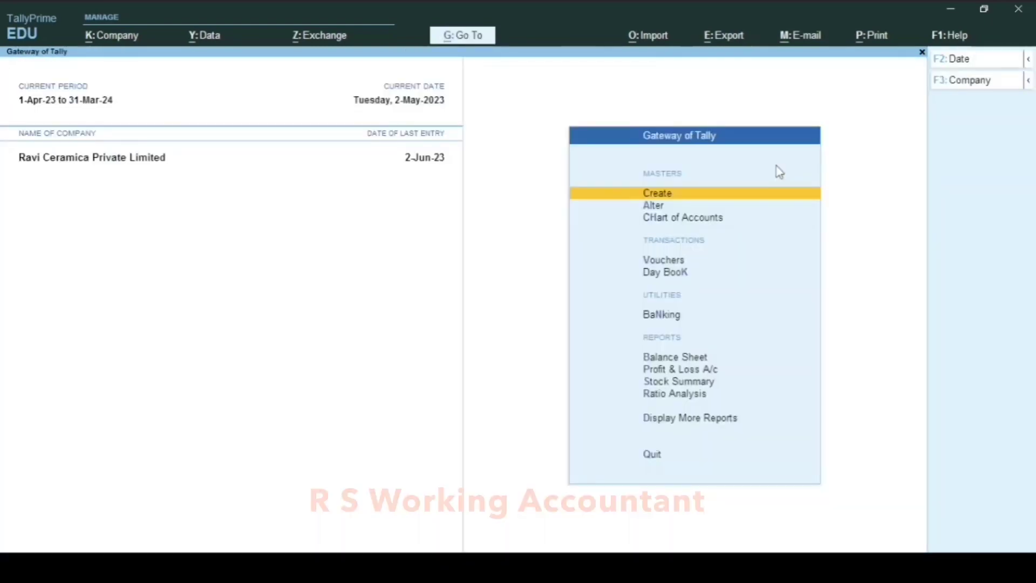
Examine the Provisions group under Current Liabilities in the Balance Sheet and return to the Gateway of Tally
key("b")
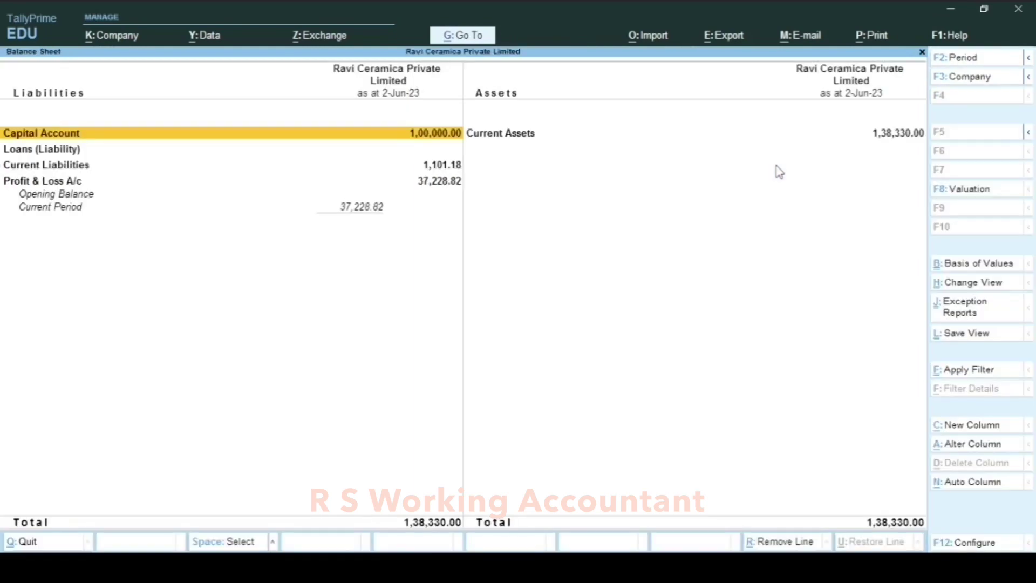
key("Down")
key("Down")
key("Return")
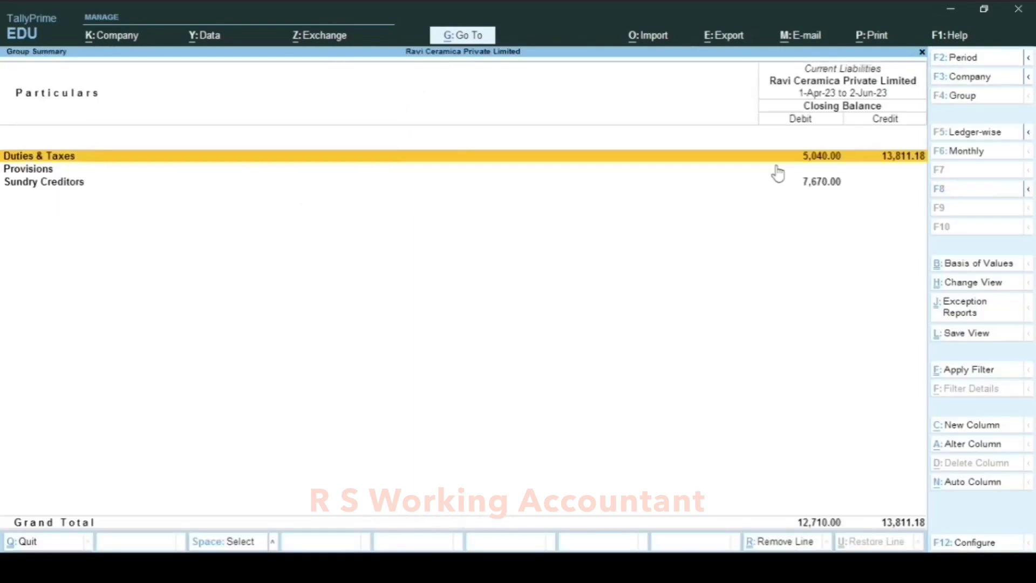
key("Down")
key("Down")
key("Up")
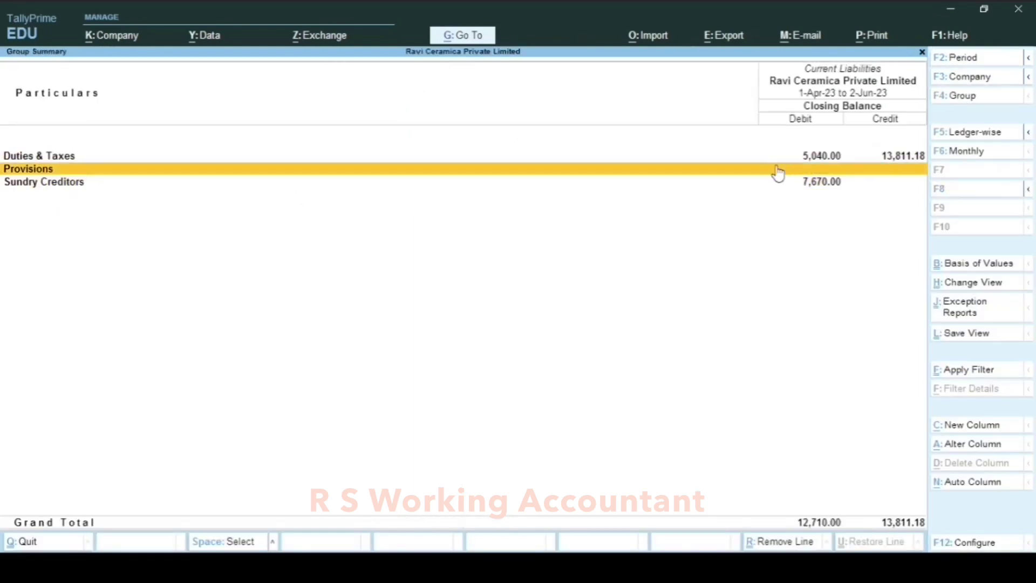
key("Up")
key("Down")
key("Return")
key("Escape")
key("Escape")
key("Escape")
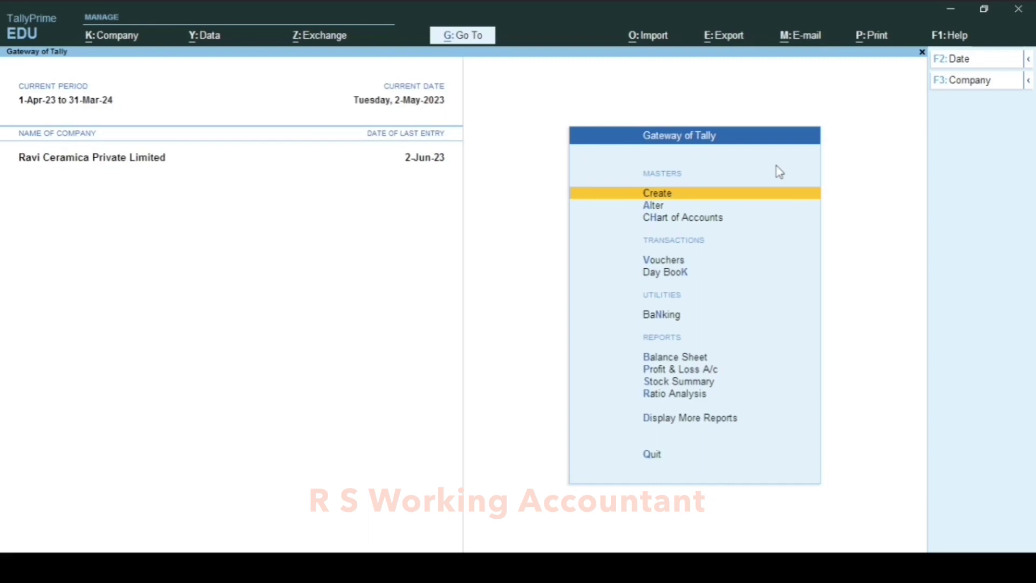
Open the Profit & Loss A/c report from the Gateway of Tally
key("Down")
key("Down")
key("Down")
key("Down")
key("Down")
key("Down")
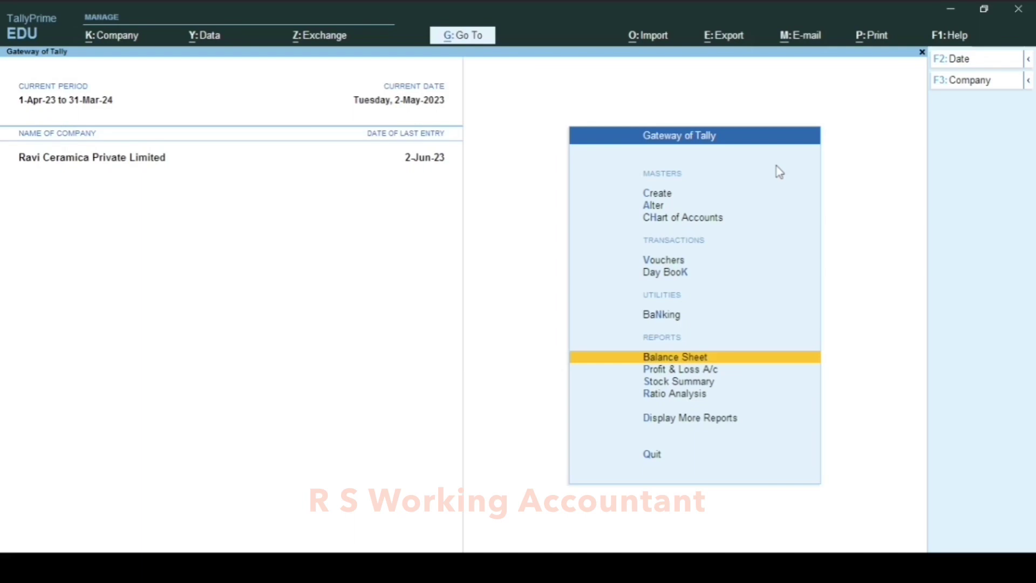
key("Down")
key("Return")
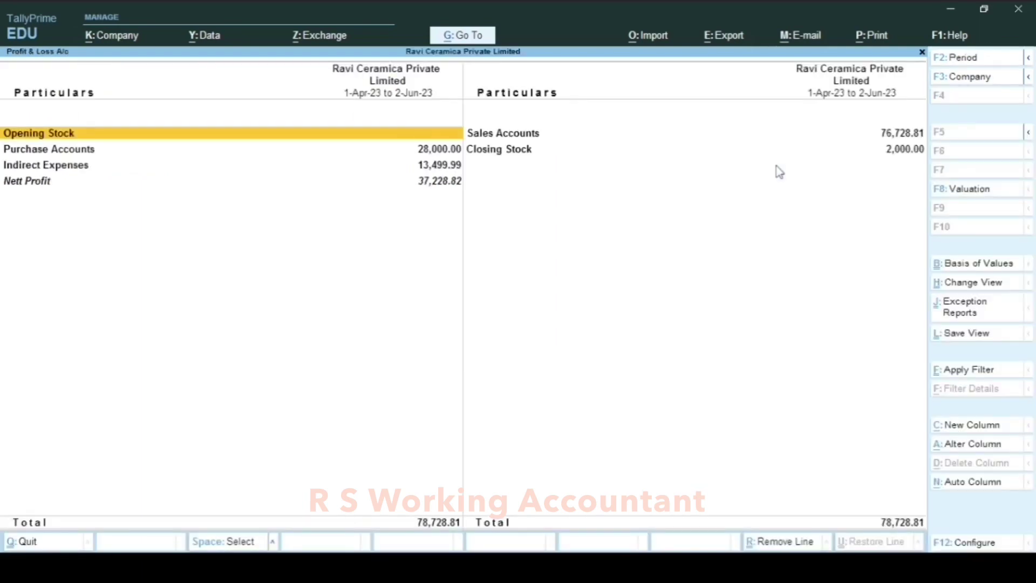
Drill down from Indirect Expenses to the May vouchers of Electricity Charges, and return to the Gateway of Tally
key("Down")
key("Down")
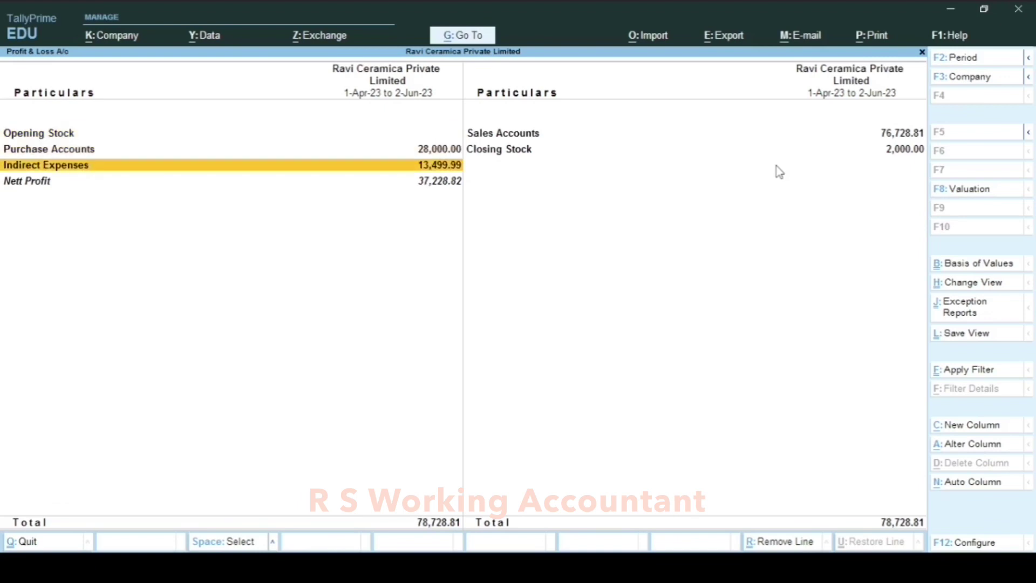
key("Return")
left_click(777, 169)
left_click(778, 169)
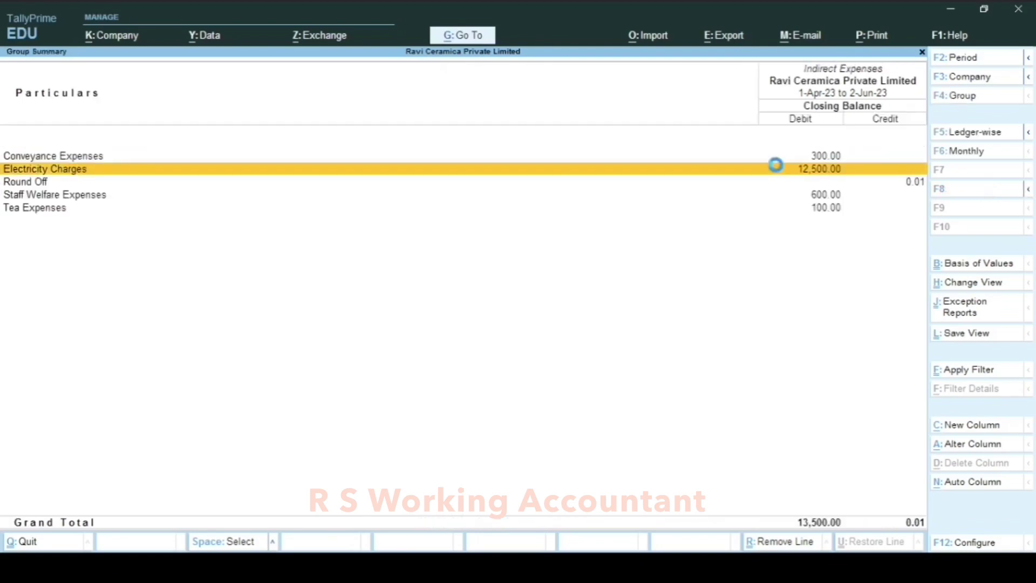
left_click(778, 173)
left_click(777, 174)
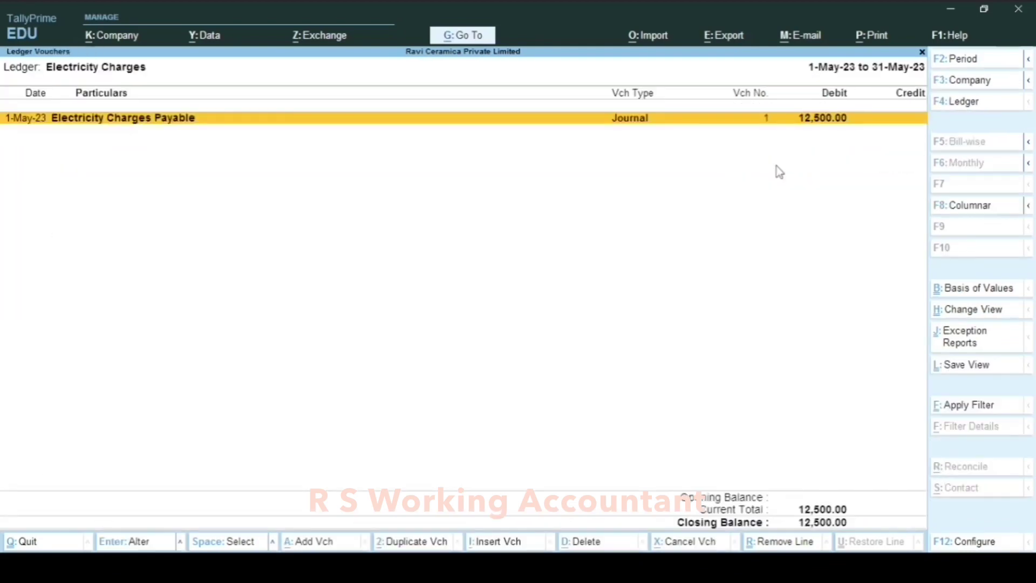
key("Escape")
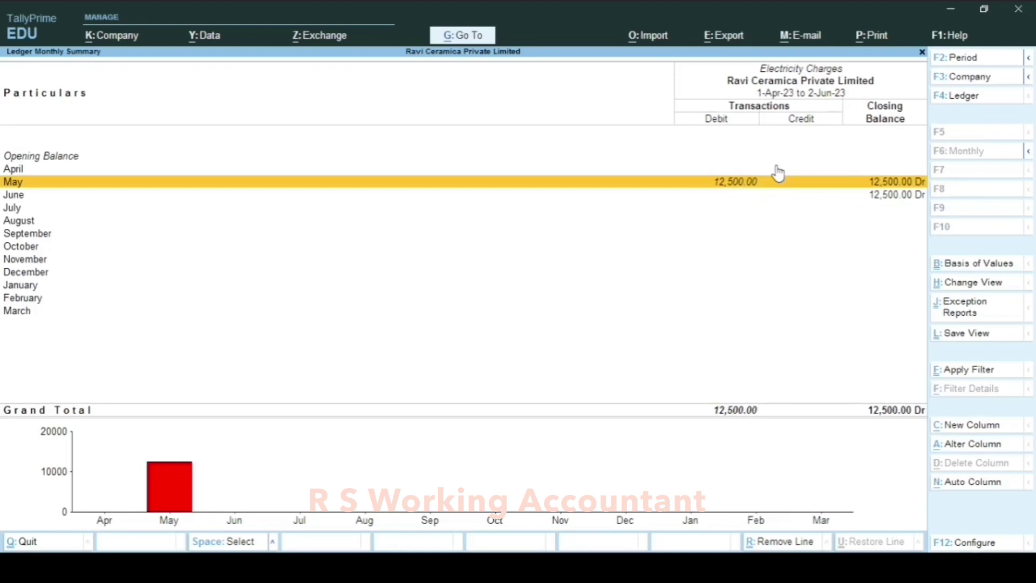
left_click(777, 171)
key("Escape")
key("Escape")
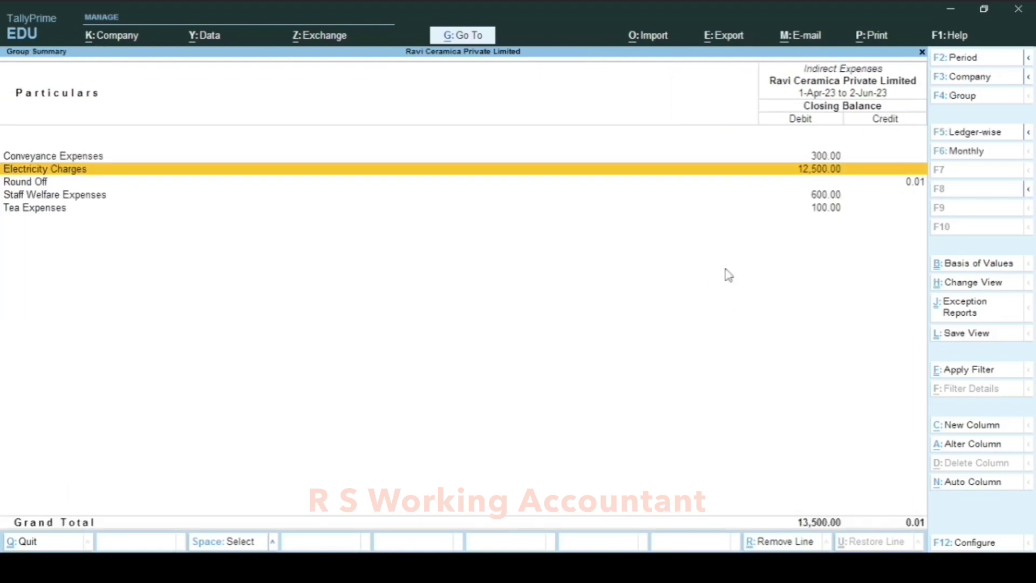
key("Escape")
key("Escape")
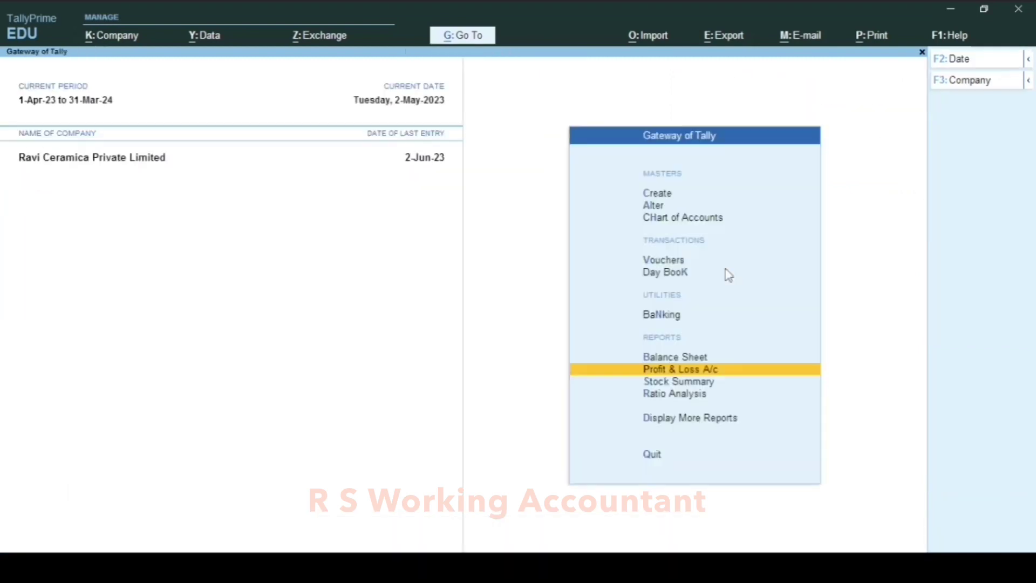
View the ledger vouchers of Electricity Charges Payable through the account books
key("Home")
type("da")
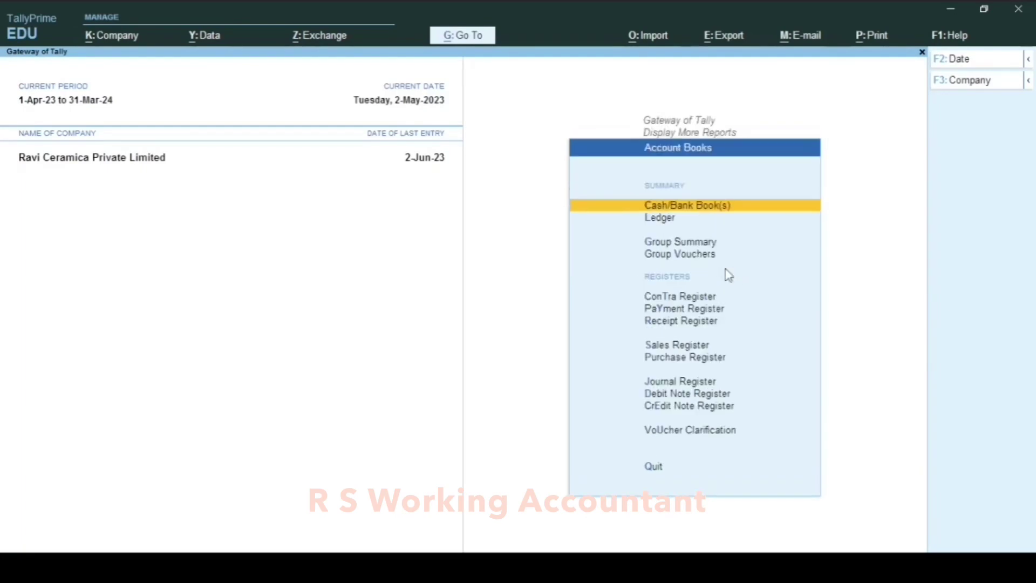
type("lElec")
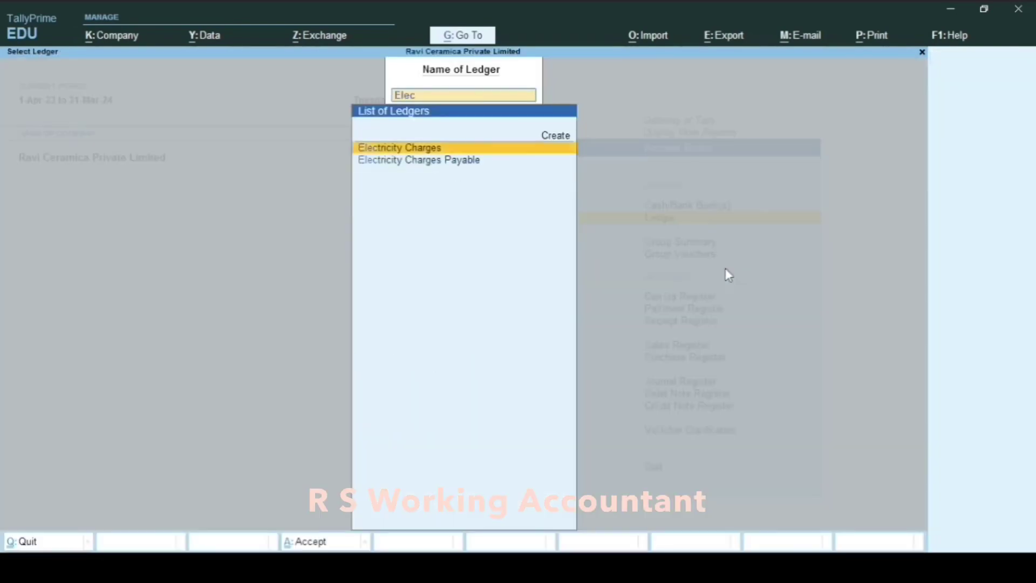
key("Down")
key("Return")
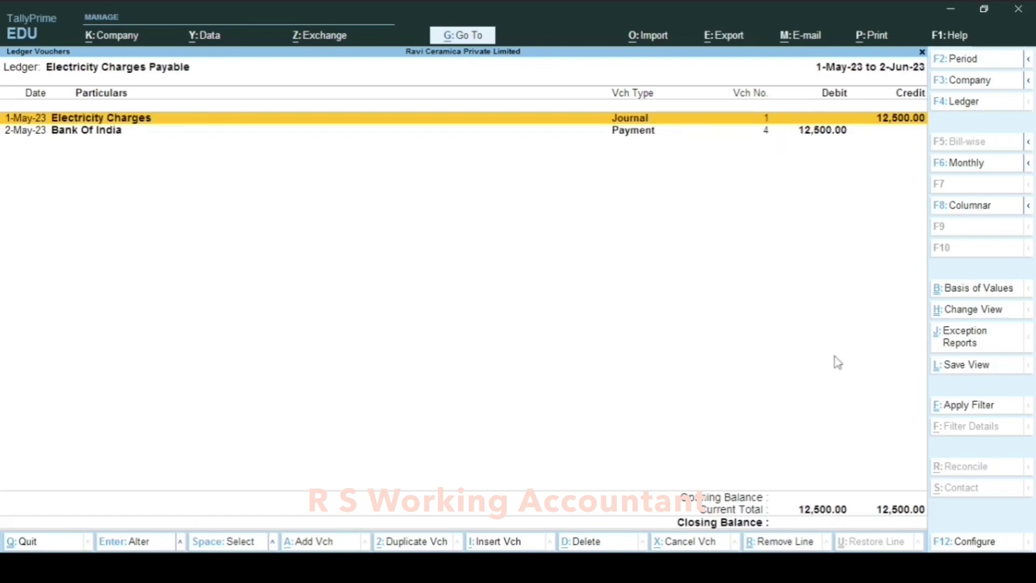
key("Escape")
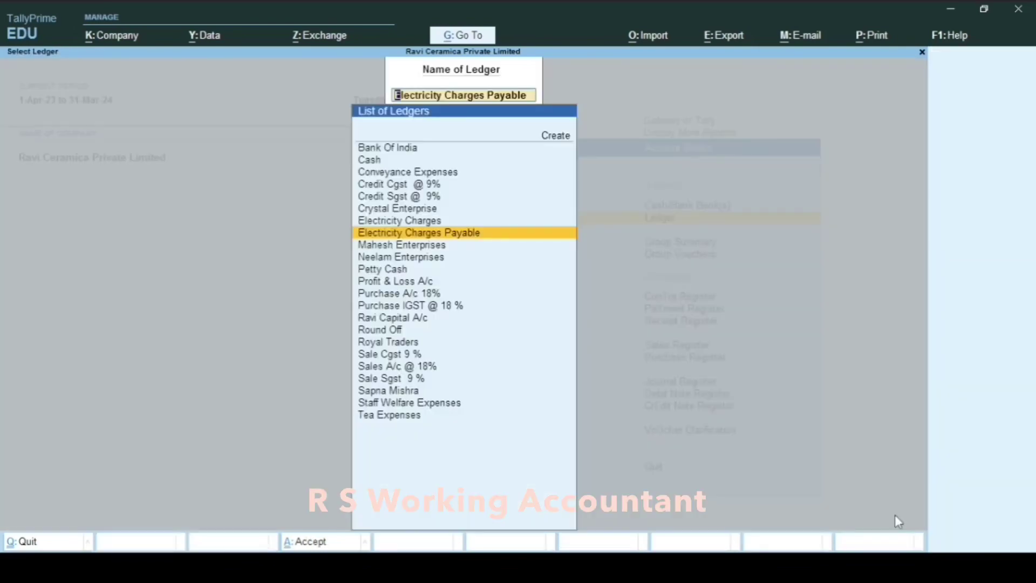
View the Electricity Charges ledger vouchers with the period set from 1-Apr-23 to 2-Jun-23
key("Up")
key("Return")
key("F2")
type("1-4-23")
key("Return")
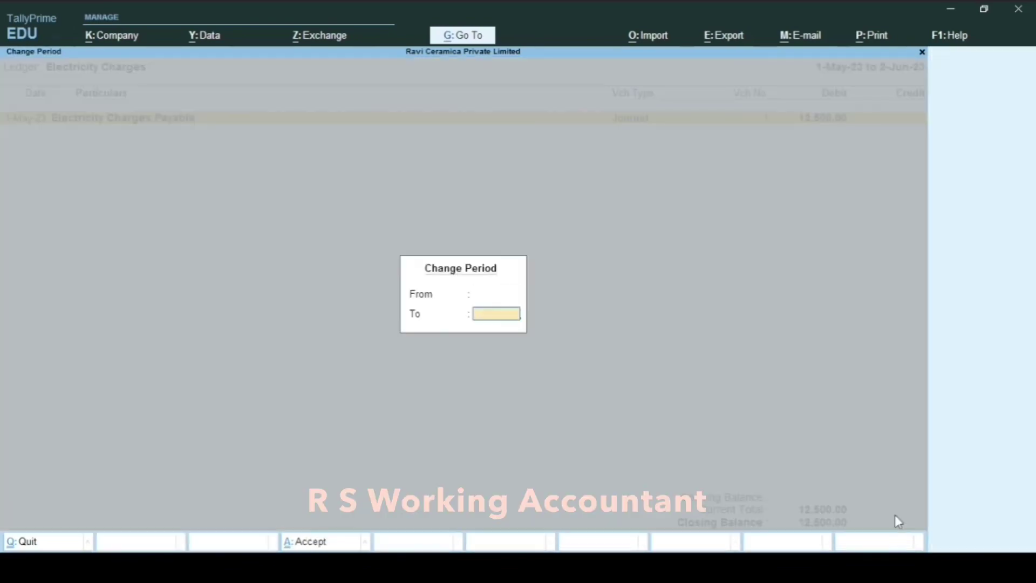
key("Return")
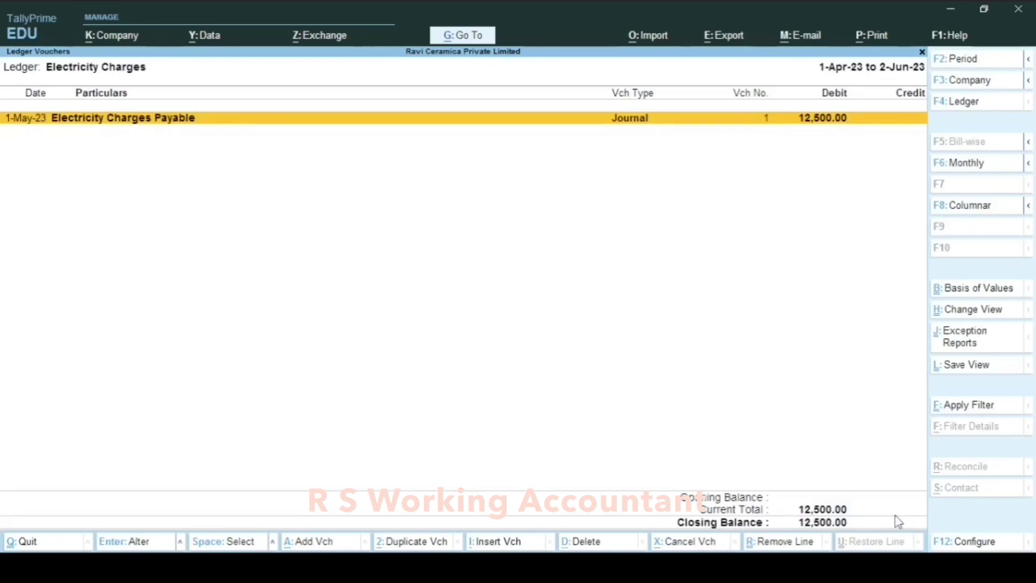
key("Escape")
Open the 1-May-23 journal voucher from the Electricity Charges Payable ledger and check that ledger's group in its master, leaving both unsaved
key("Down")
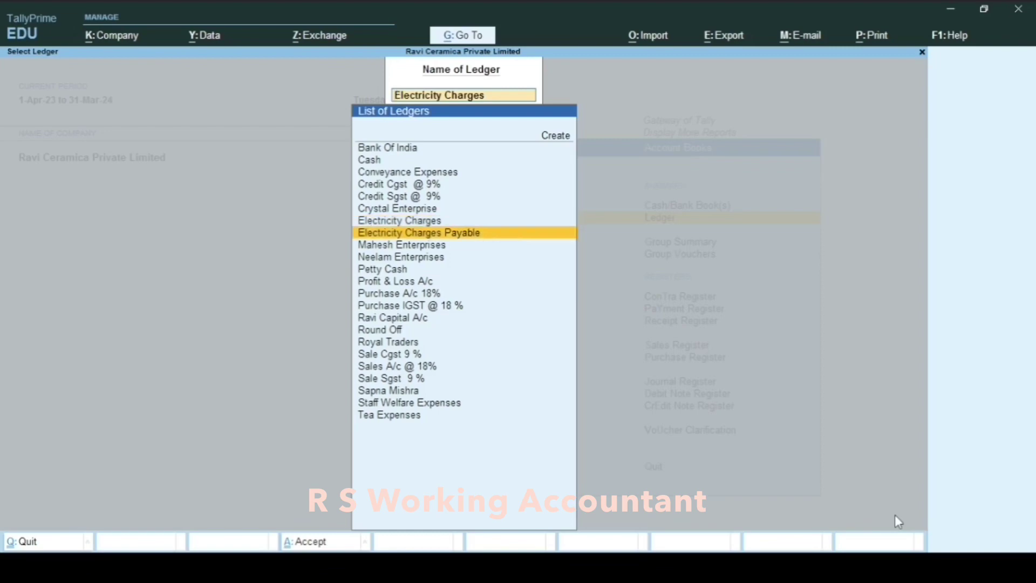
key("Return")
key("Return")
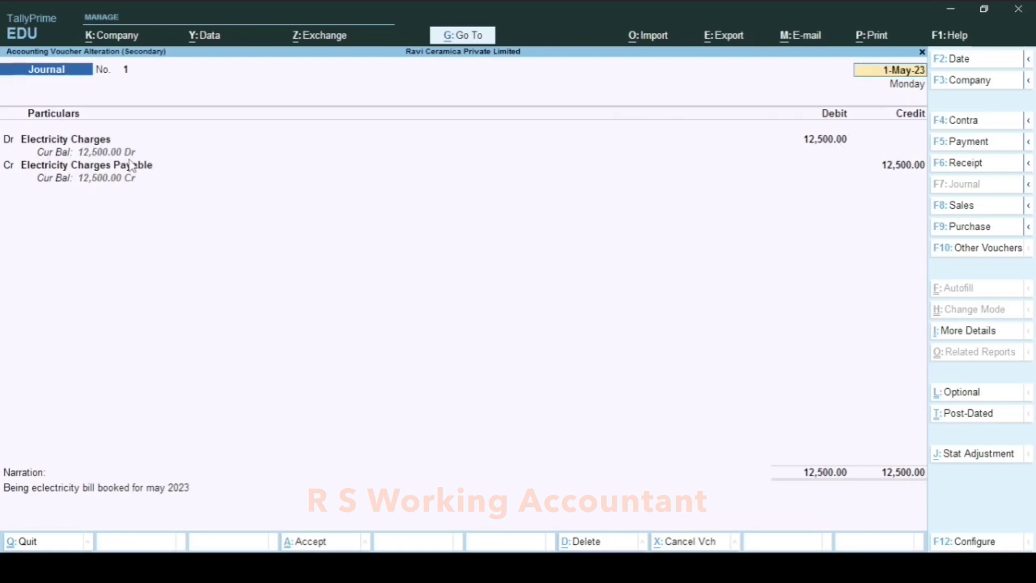
left_click(103, 172)
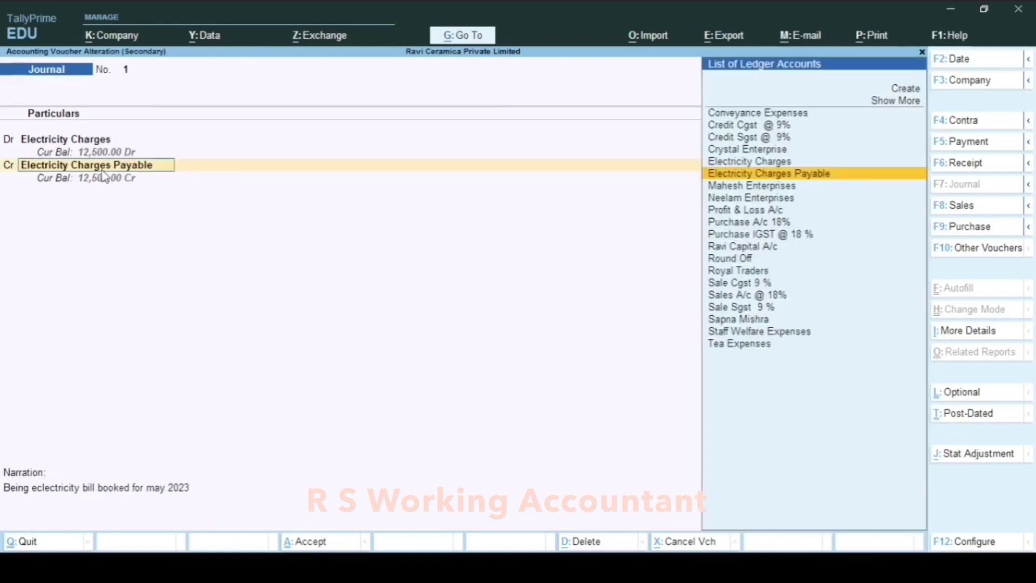
key("ctrl+Return")
key("BackSpace")
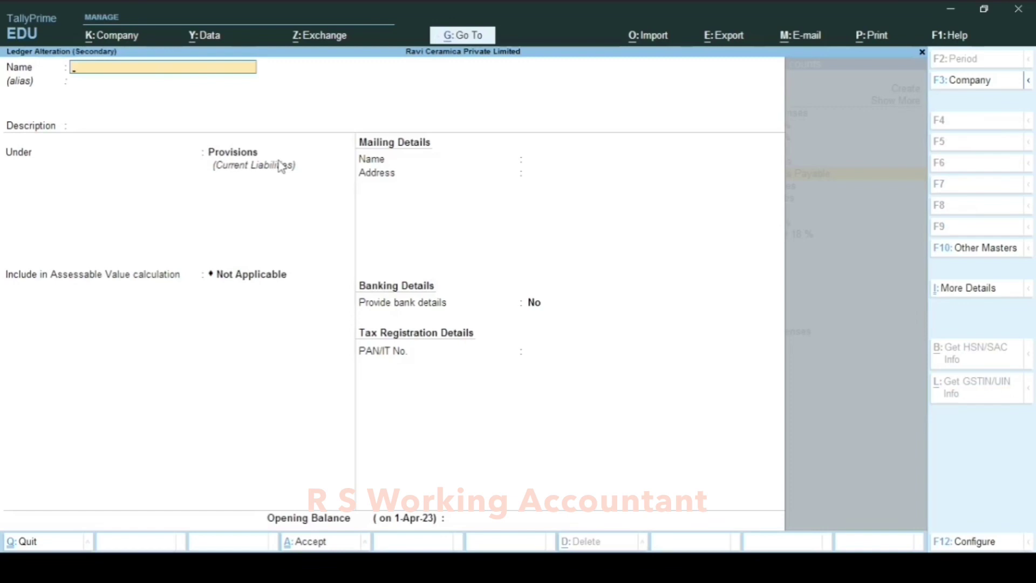
key("Escape")
key("Return")
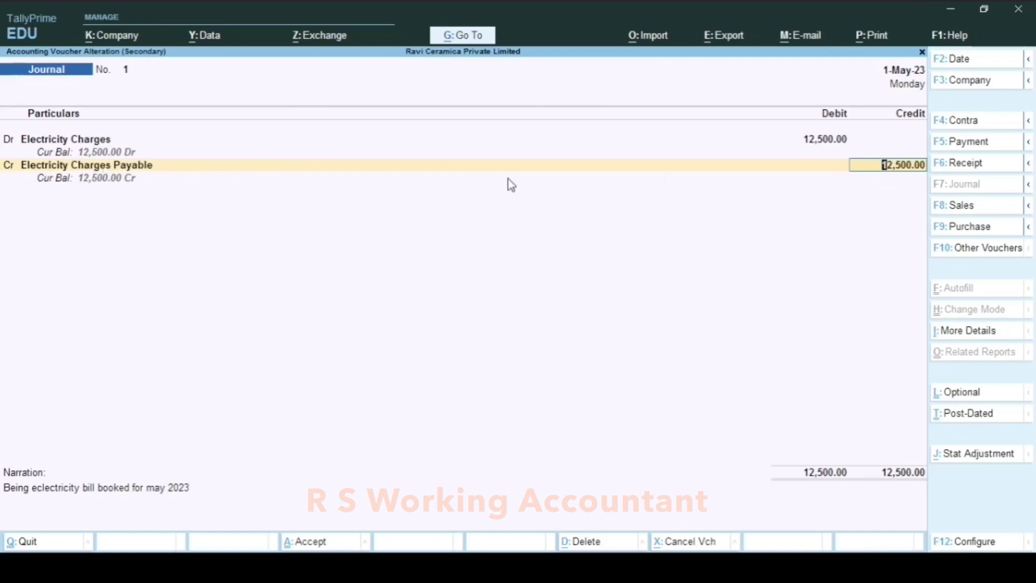
key("BackSpace")
key("Escape")
key("y")
Compare the debit and credit entries of the 2-May-23 payment voucher and the 1-May-23 journal voucher in the Electricity Charges Payable ledger
key("Down")
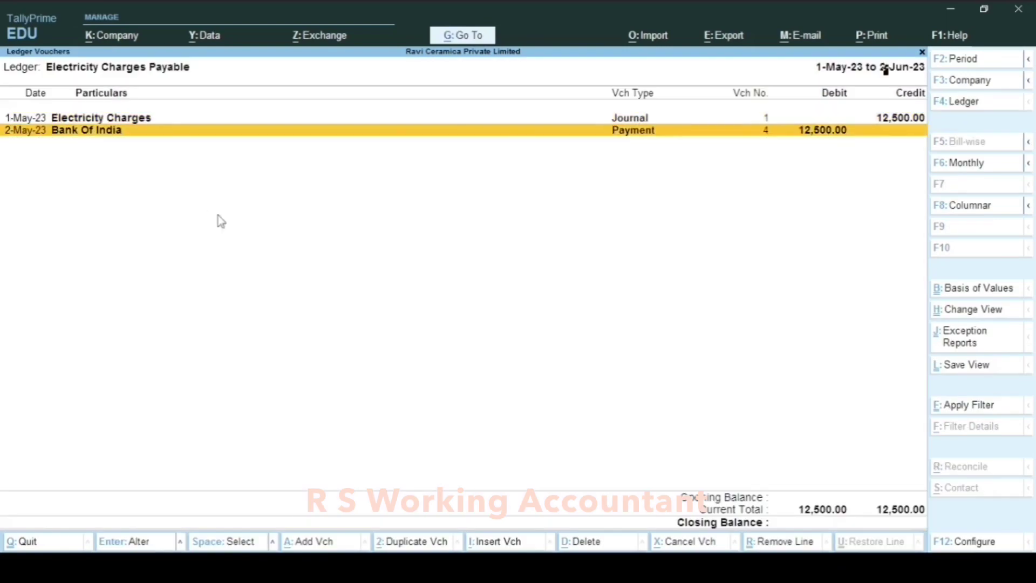
key("Return")
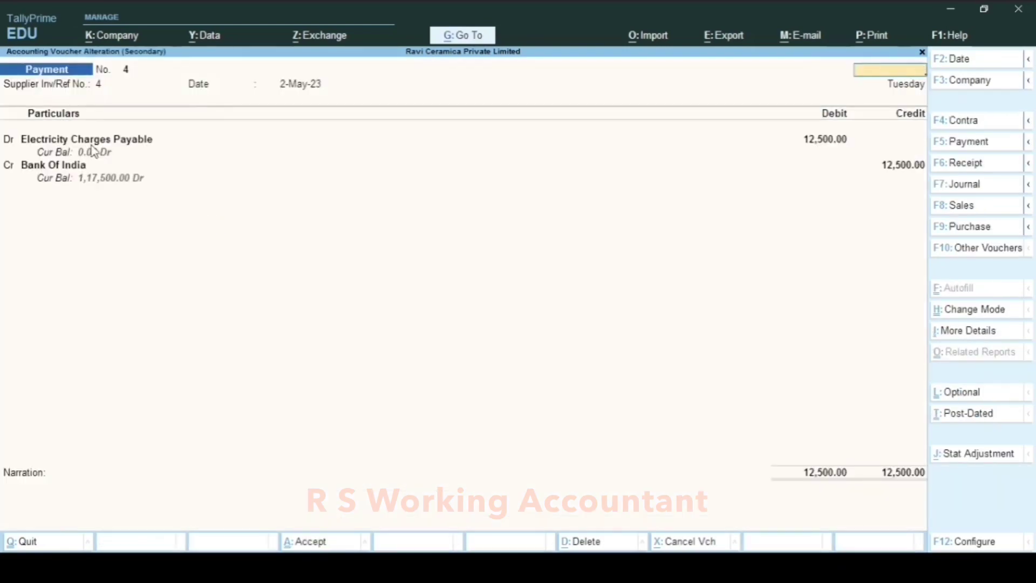
key("Escape")
key("Up")
key("Return")
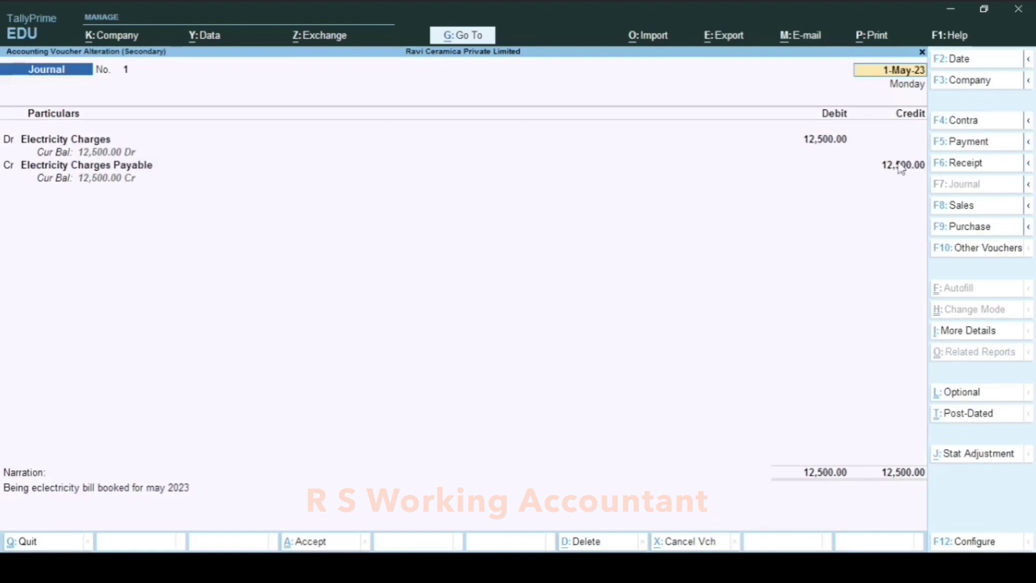
key("Escape")
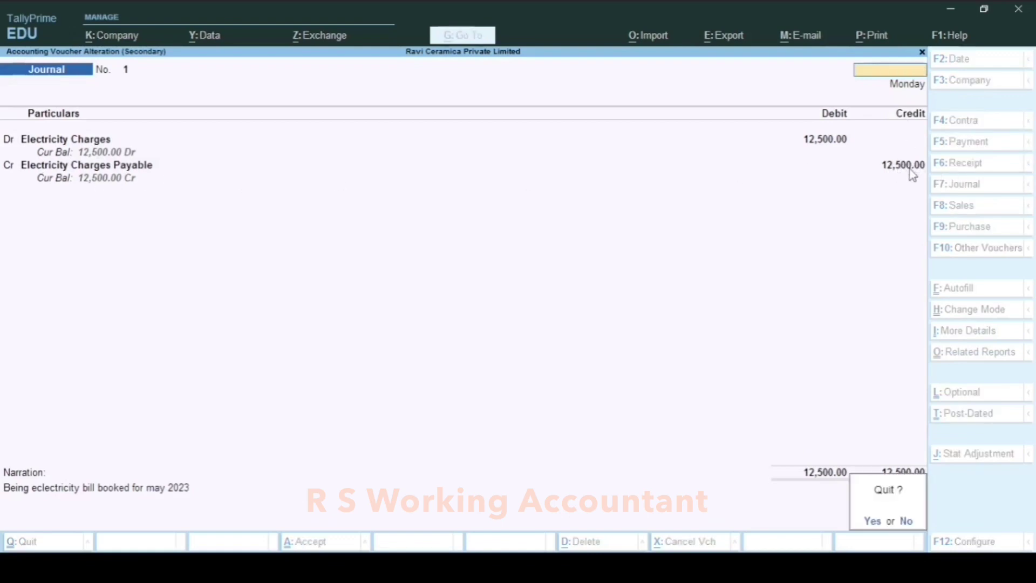
key("y")
key("Down")
key("Return")
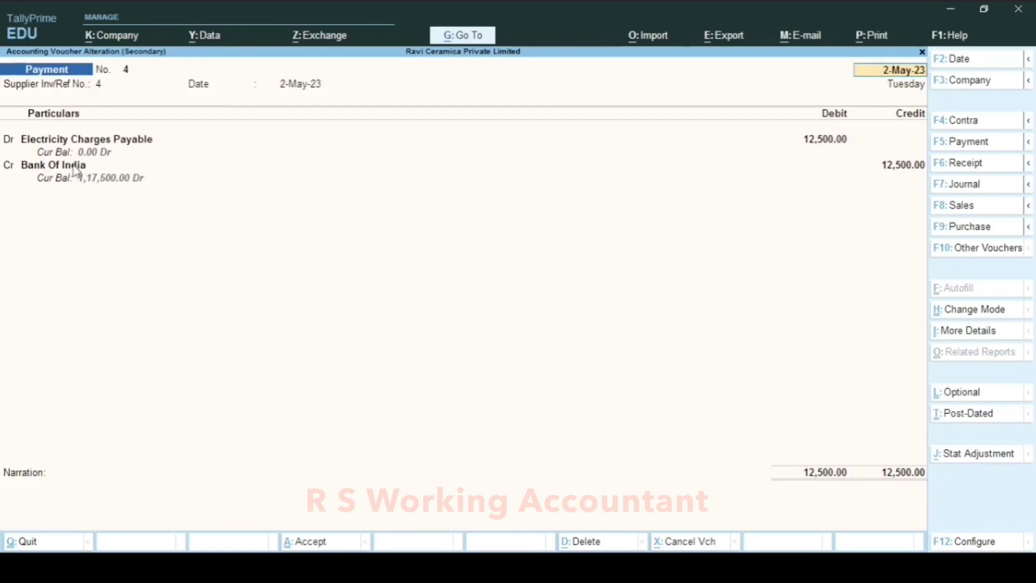
key("BackSpace")
key("Escape")
key("y")
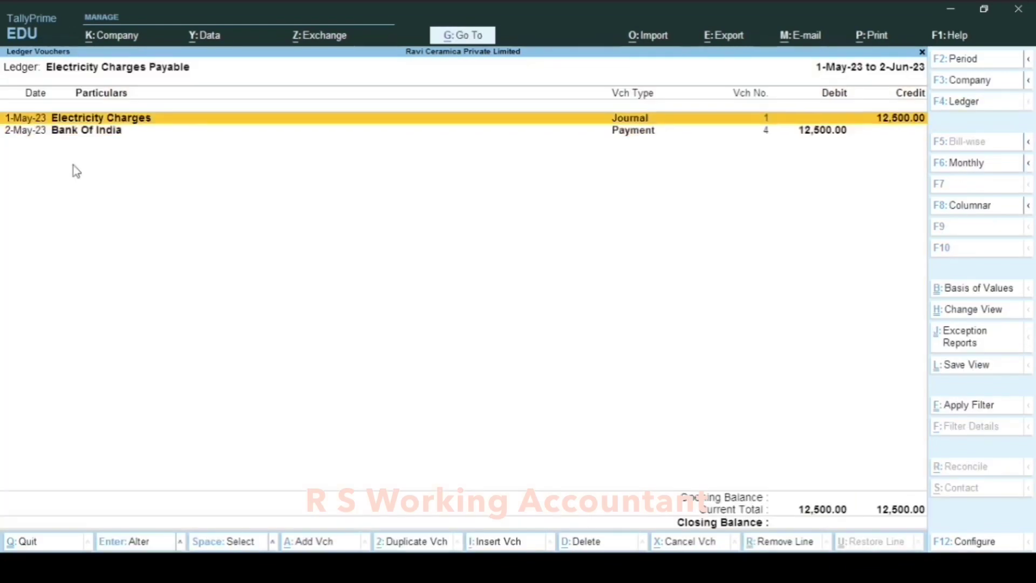
key("Return")
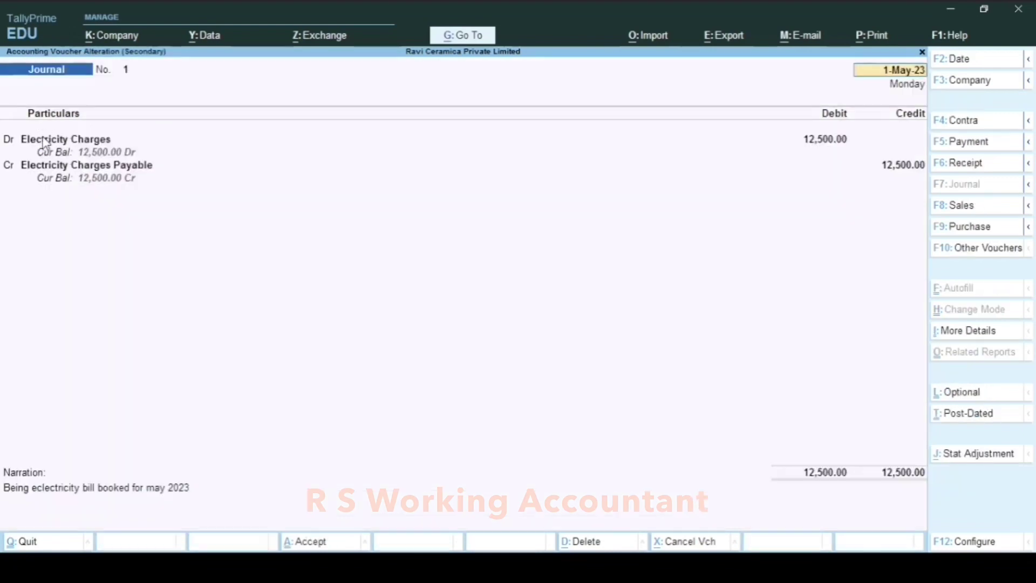